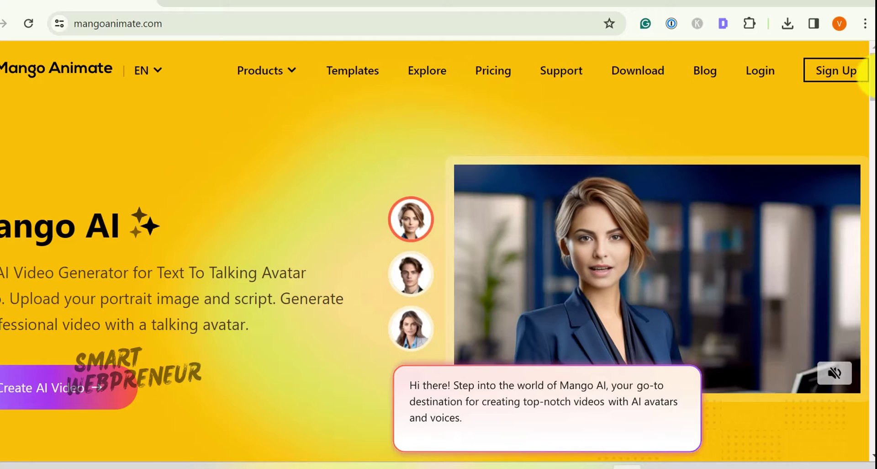
- Browse the Mango Animate homepage and open the Mango WM Whiteboard Animation Maker page from Products
{"action": "scroll", "coordinate": [870, 86], "scroll_direction": "down", "scroll_amount": 2}
{"action": "scroll", "coordinate": [872, 78], "scroll_direction": "down", "scroll_amount": 3}
{"action": "scroll", "coordinate": [870, 93], "scroll_direction": "up", "scroll_amount": 4}
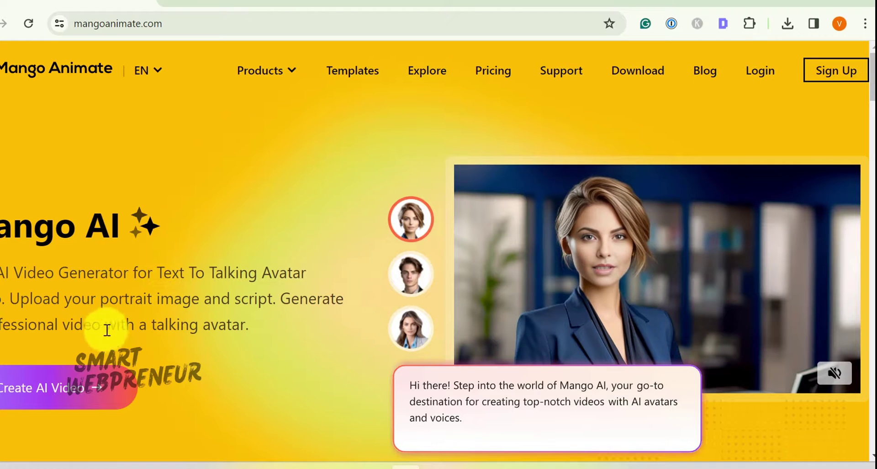
{"action": "scroll", "coordinate": [139, 332], "scroll_direction": "down", "scroll_amount": 5}
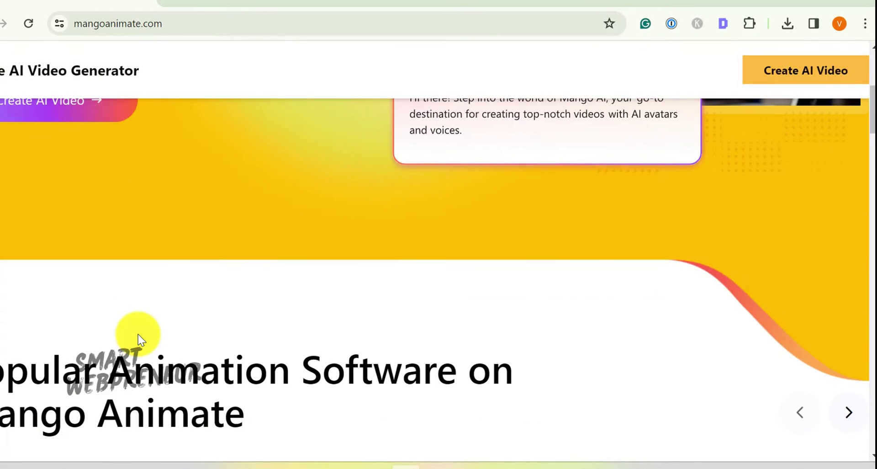
{"action": "scroll", "coordinate": [138, 333], "scroll_direction": "down", "scroll_amount": 4}
{"action": "scroll", "coordinate": [242, 327], "scroll_direction": "down", "scroll_amount": 13}
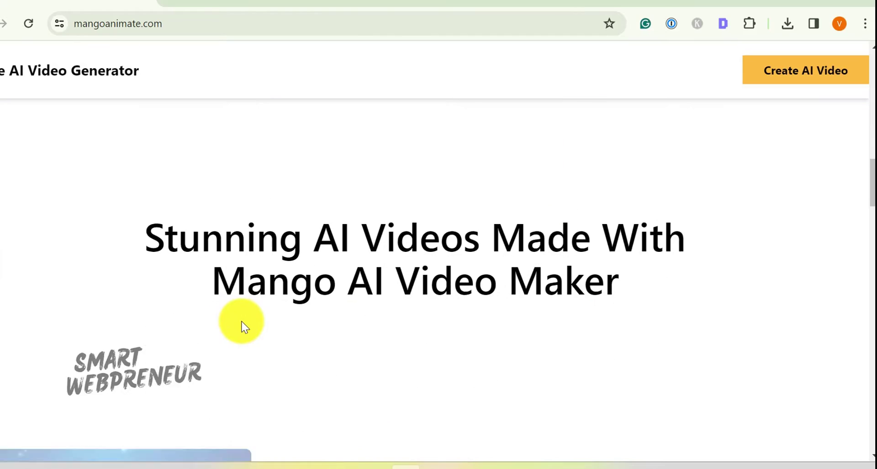
{"action": "scroll", "coordinate": [851, 403], "scroll_direction": "down", "scroll_amount": 20}
{"action": "scroll", "coordinate": [849, 410], "scroll_direction": "up", "scroll_amount": 20}
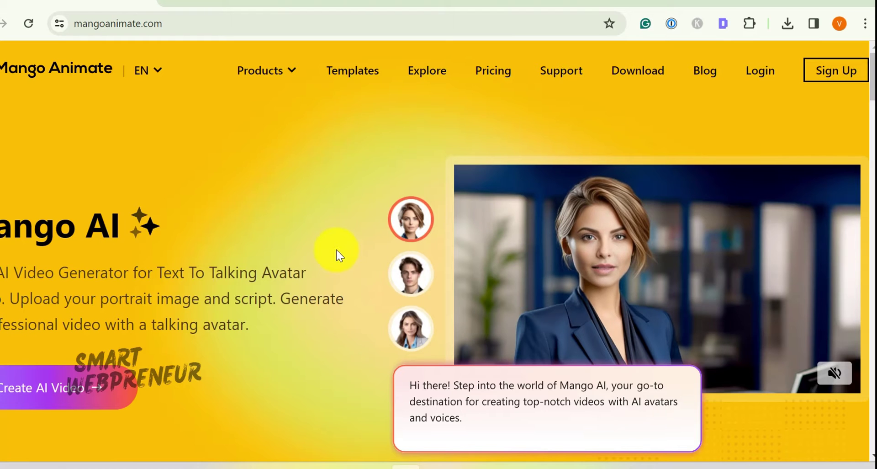
{"action": "left_click", "coordinate": [285, 69]}
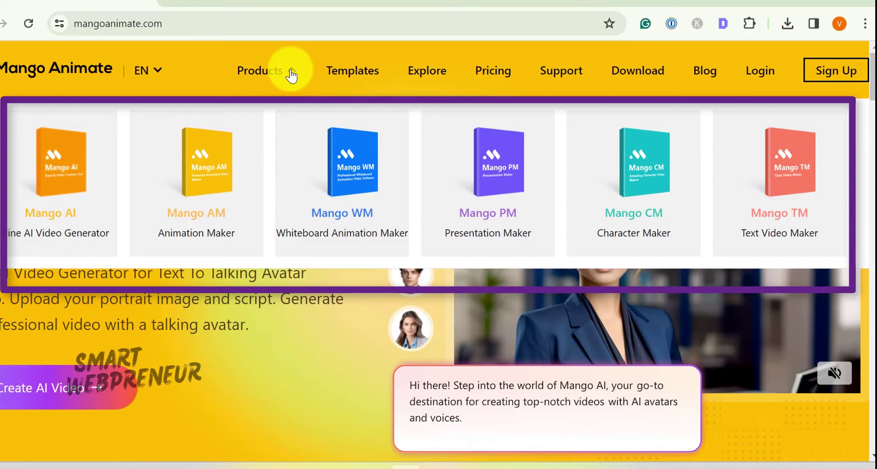
{"action": "left_click", "coordinate": [346, 173]}
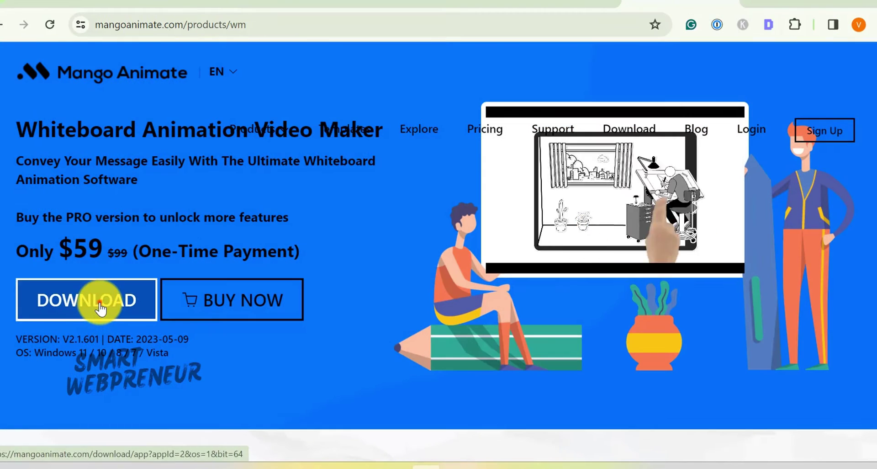
- Download and save the installer, accept the license, install, and launch the program
{"action": "left_click", "coordinate": [100, 306]}
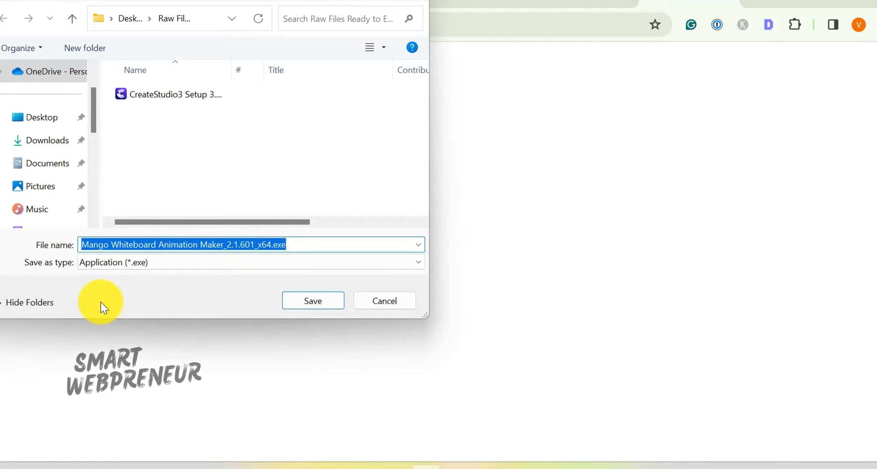
{"action": "left_click", "coordinate": [298, 302]}
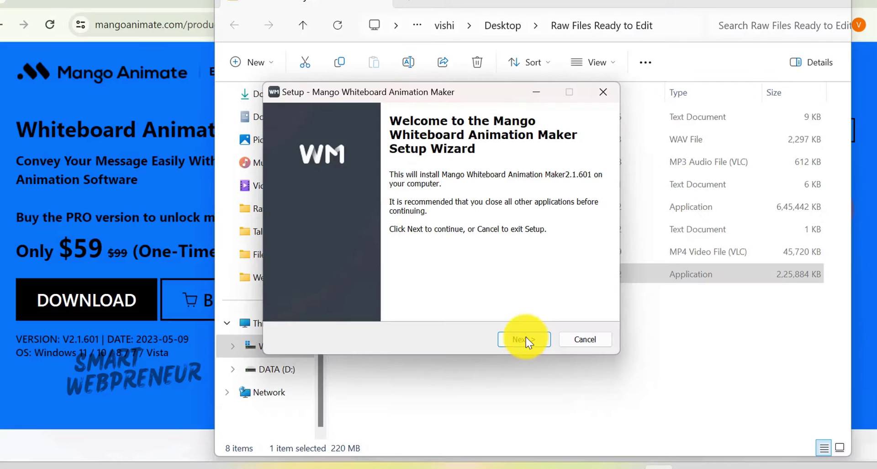
{"action": "left_click", "coordinate": [525, 338]}
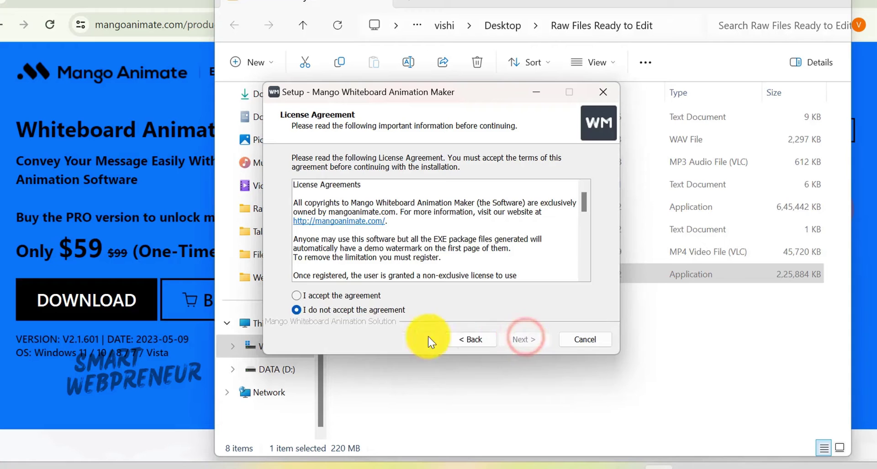
{"action": "left_click", "coordinate": [293, 295]}
{"action": "scroll", "coordinate": [464, 254], "scroll_direction": "down", "scroll_amount": 10}
{"action": "scroll", "coordinate": [471, 271], "scroll_direction": "down", "scroll_amount": 4}
{"action": "left_click", "coordinate": [523, 339]}
{"action": "left_click", "coordinate": [518, 340]}
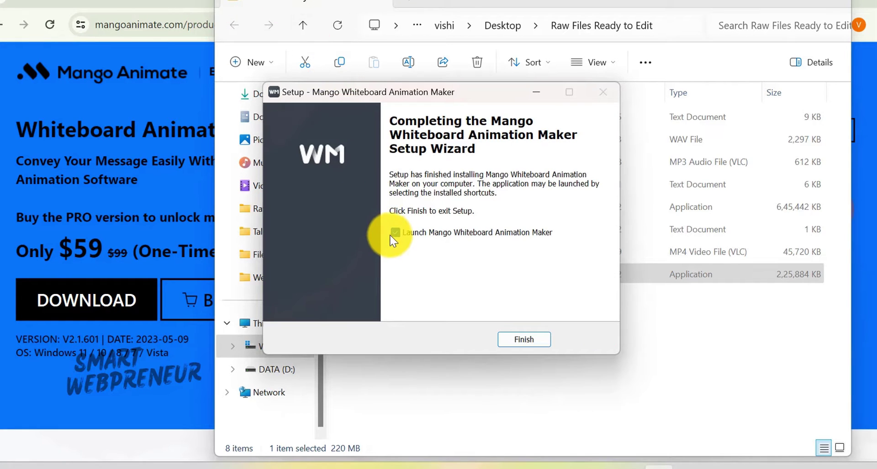
{"action": "left_click", "coordinate": [515, 340]}
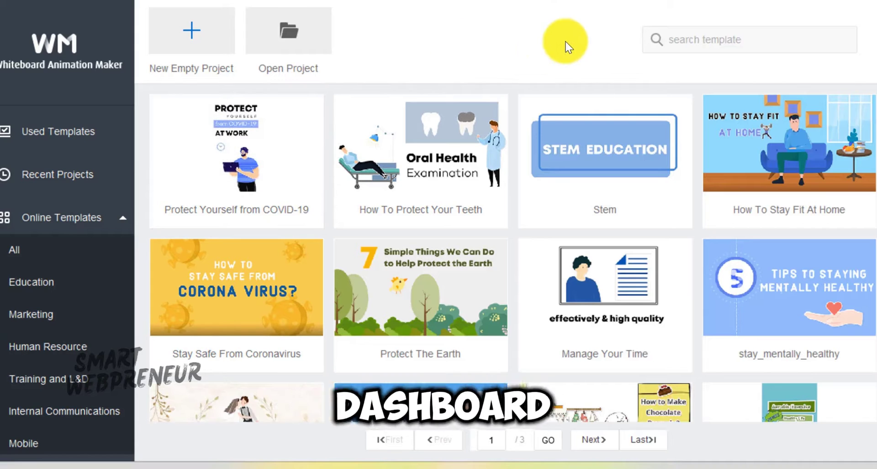
{"action": "scroll", "coordinate": [66, 255], "scroll_direction": "down", "scroll_amount": 1}
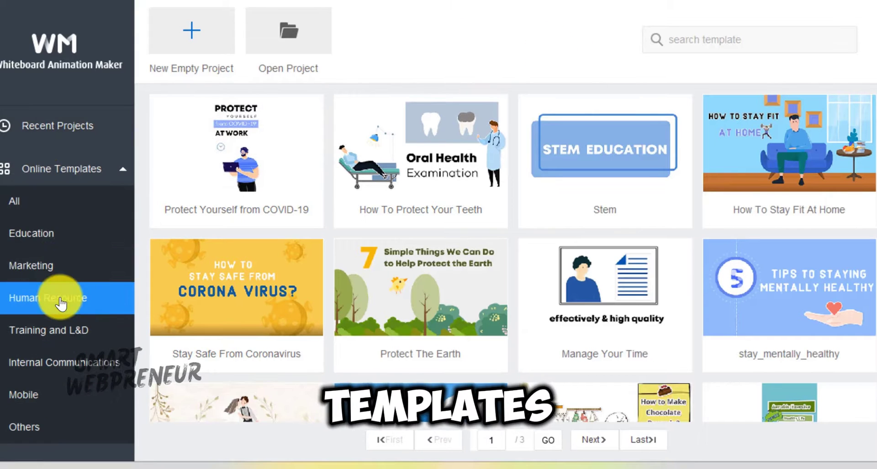
{"action": "left_click", "coordinate": [57, 239]}
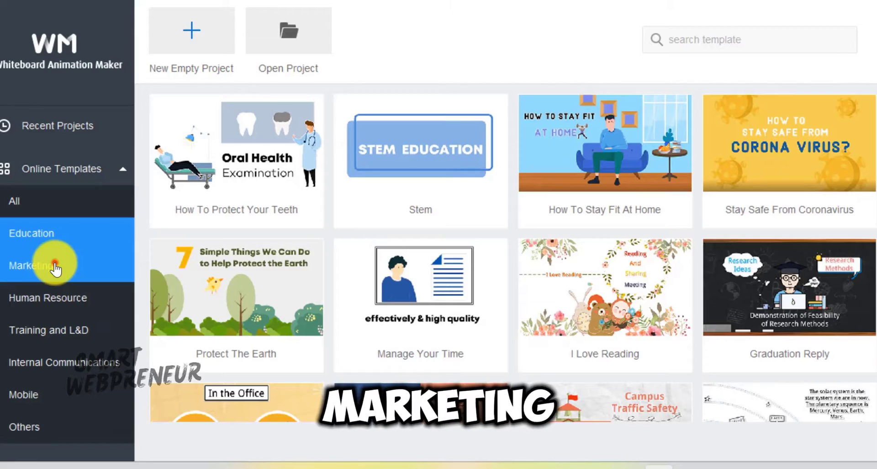
{"action": "left_click", "coordinate": [55, 268]}
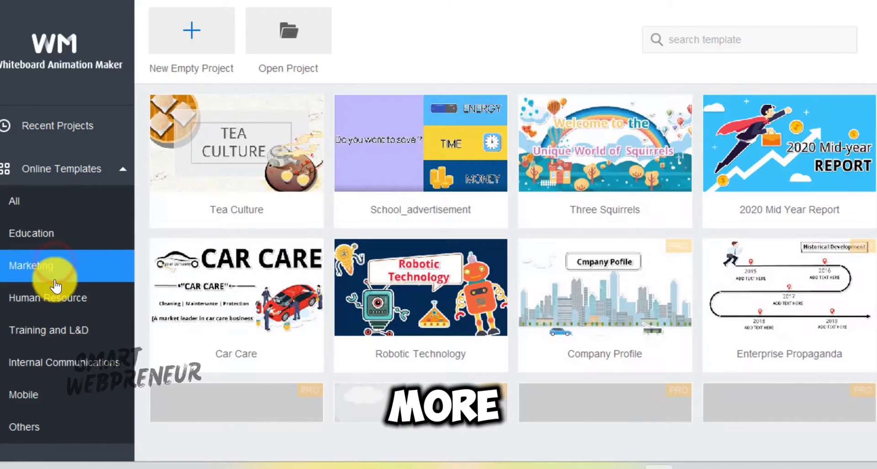
{"action": "left_click", "coordinate": [54, 305]}
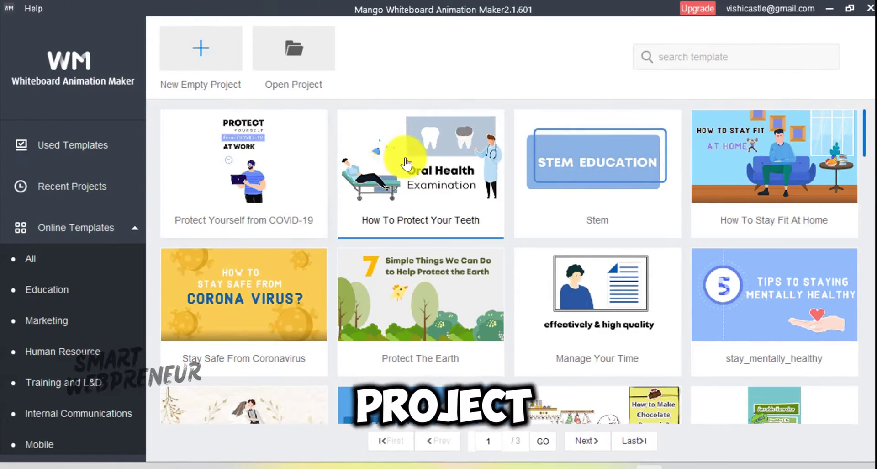
- Create a new empty project with a 16:9 widescreen canvas
{"action": "left_click", "coordinate": [204, 53]}
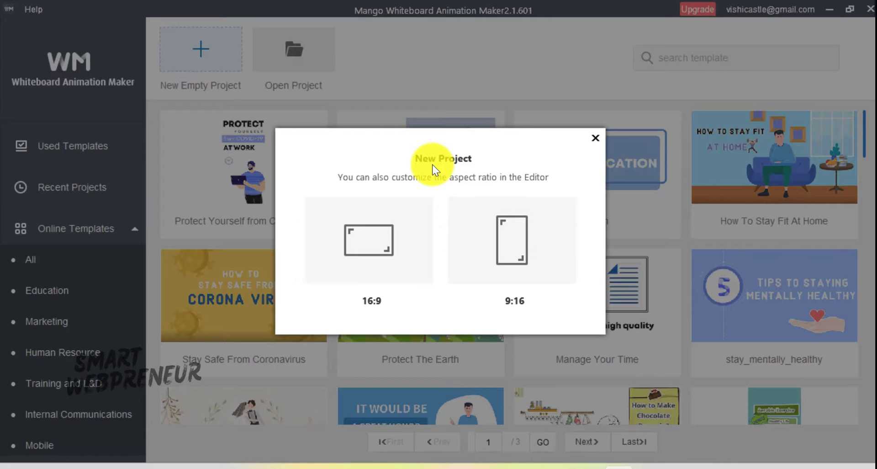
{"action": "left_click", "coordinate": [372, 239]}
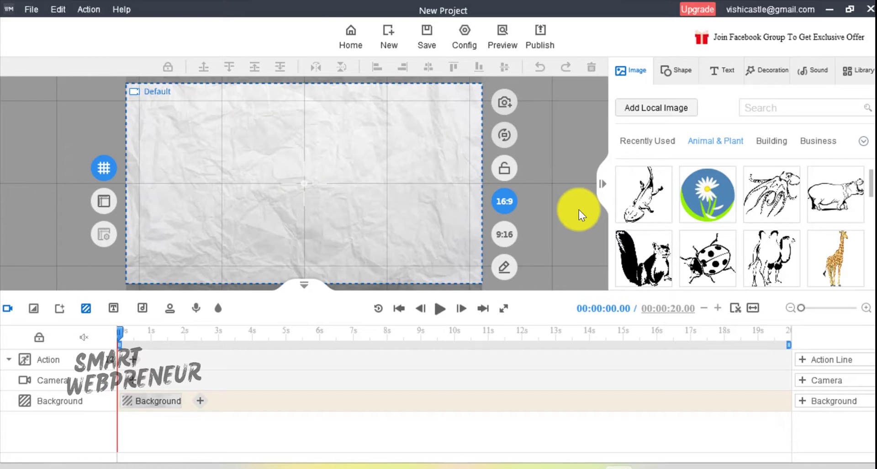
- Add the falling autumn-leaves video from the Video backgrounds as a second background clip
{"action": "left_click", "coordinate": [159, 401]}
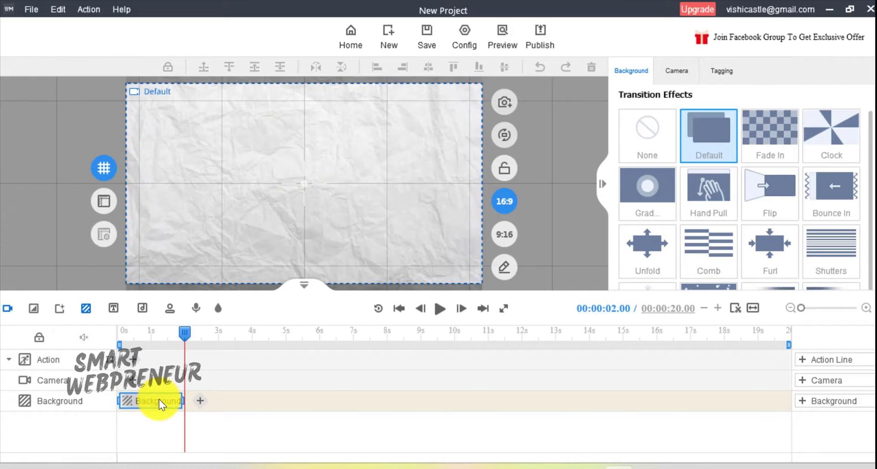
{"action": "right_click", "coordinate": [159, 399]}
{"action": "left_click", "coordinate": [200, 373]}
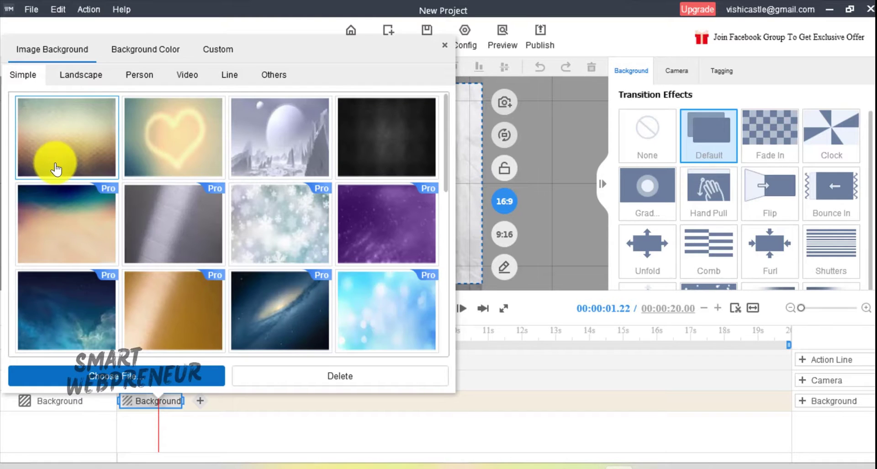
{"action": "scroll", "coordinate": [283, 144], "scroll_direction": "down", "scroll_amount": 1}
{"action": "scroll", "coordinate": [283, 144], "scroll_direction": "down", "scroll_amount": 3}
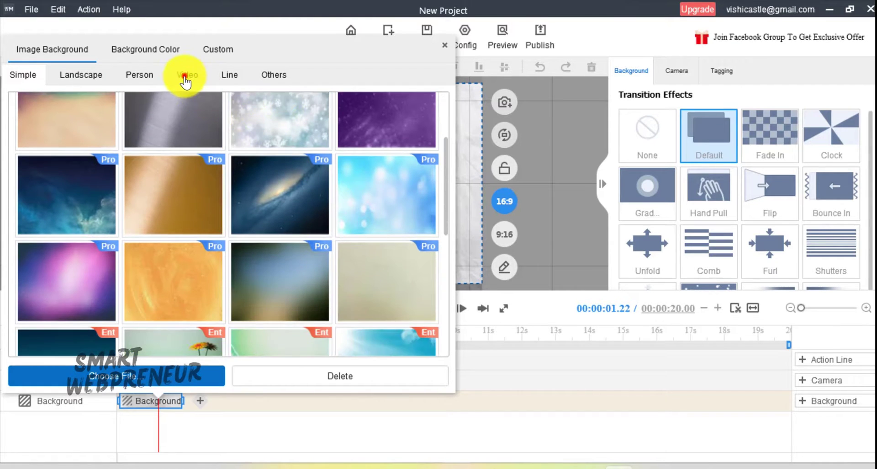
{"action": "left_click", "coordinate": [185, 77]}
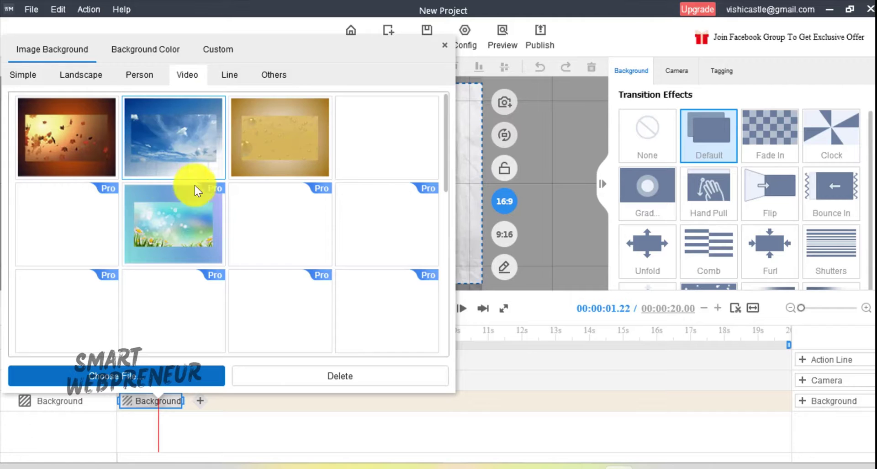
{"action": "scroll", "coordinate": [322, 176], "scroll_direction": "down", "scroll_amount": 3}
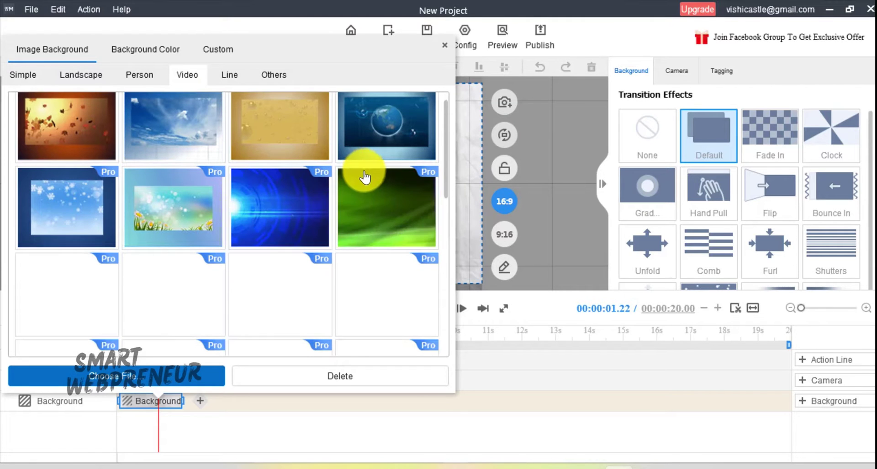
{"action": "scroll", "coordinate": [327, 186], "scroll_direction": "down", "scroll_amount": 5}
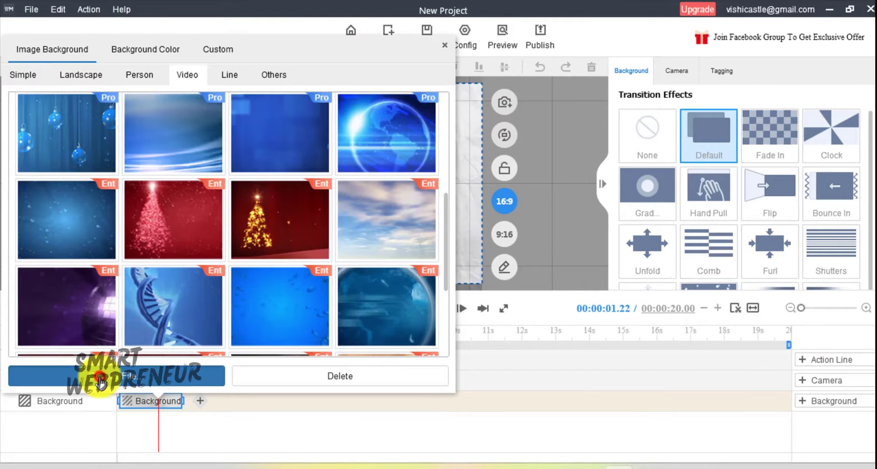
{"action": "left_click", "coordinate": [100, 380]}
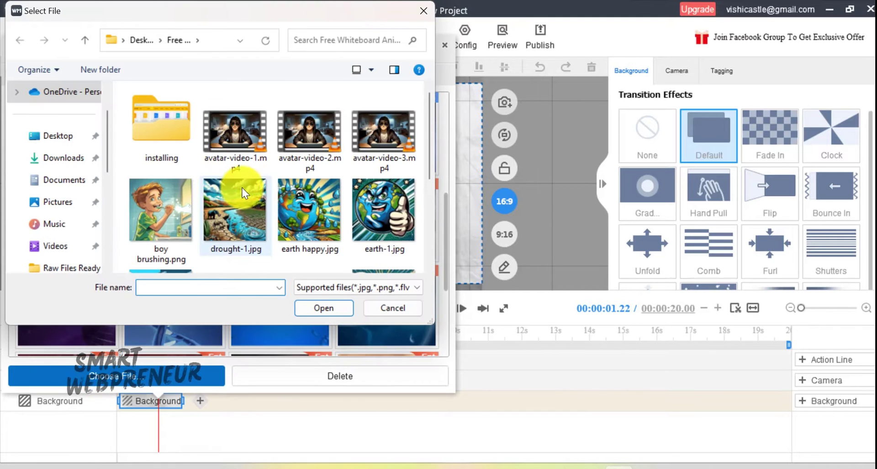
{"action": "left_click", "coordinate": [386, 312]}
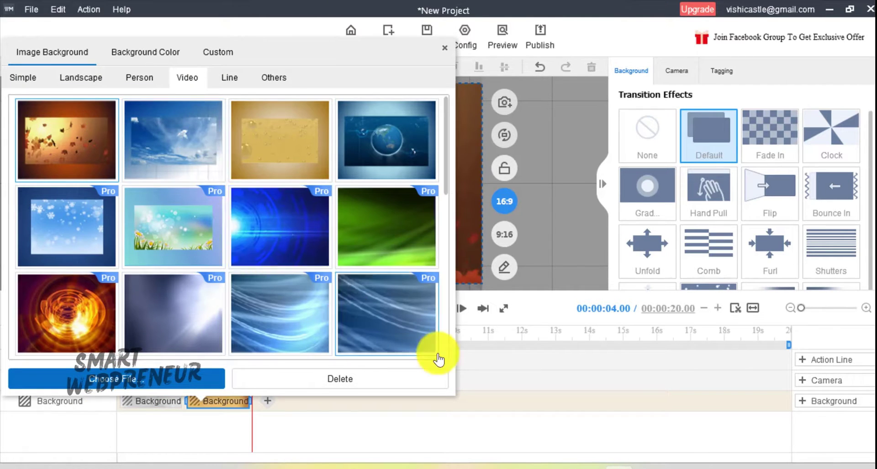
{"action": "left_click", "coordinate": [550, 357]}
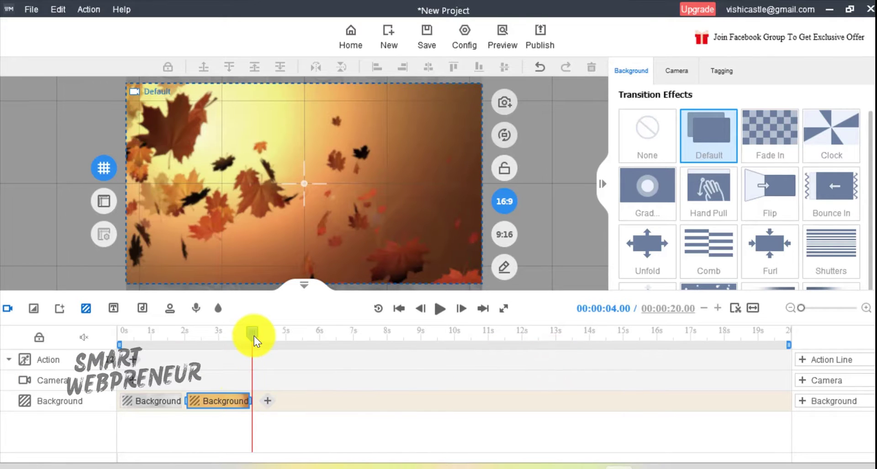
- Give the second background a Clock transition, preview it, and bring up the clip's options
{"action": "left_click_drag", "start_coordinate": [254, 336], "coordinate": [165, 345]}
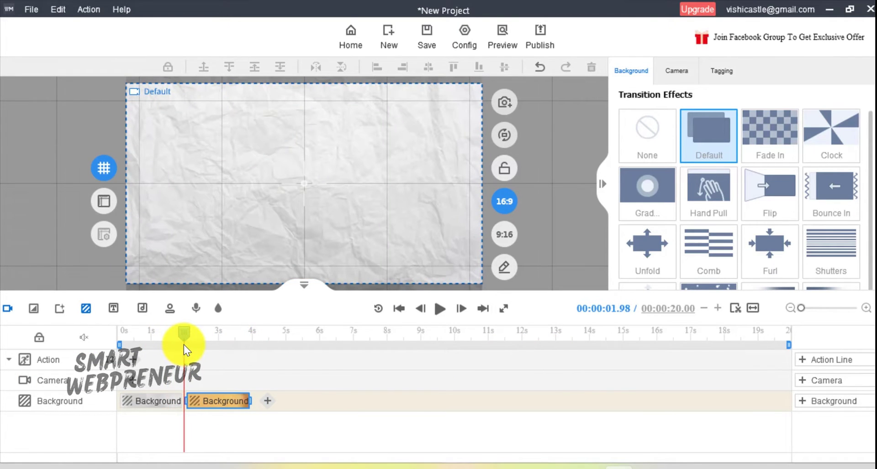
{"action": "left_click", "coordinate": [780, 140]}
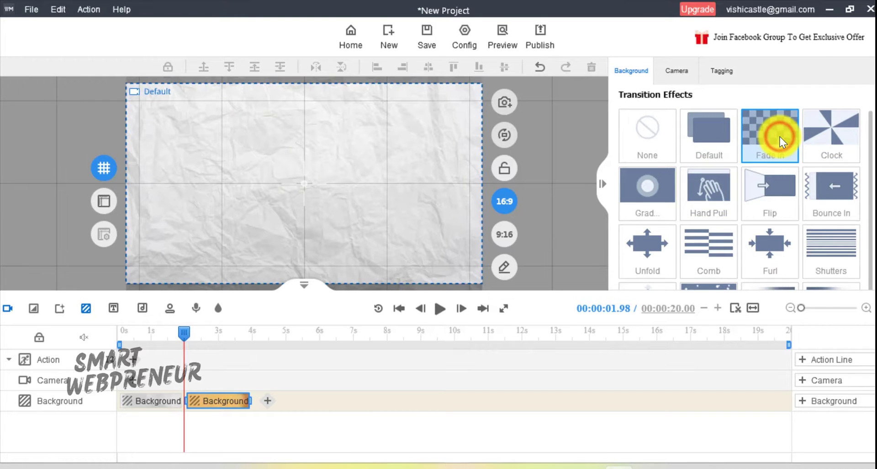
{"action": "left_click", "coordinate": [827, 143]}
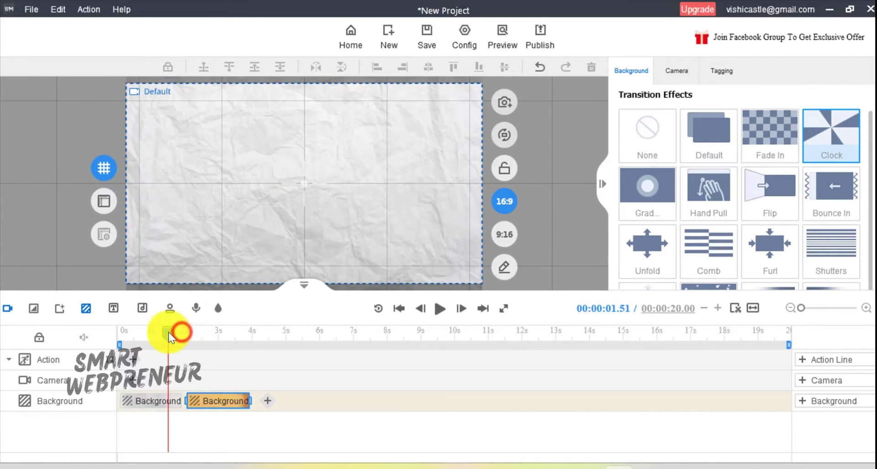
{"action": "left_click", "coordinate": [440, 308]}
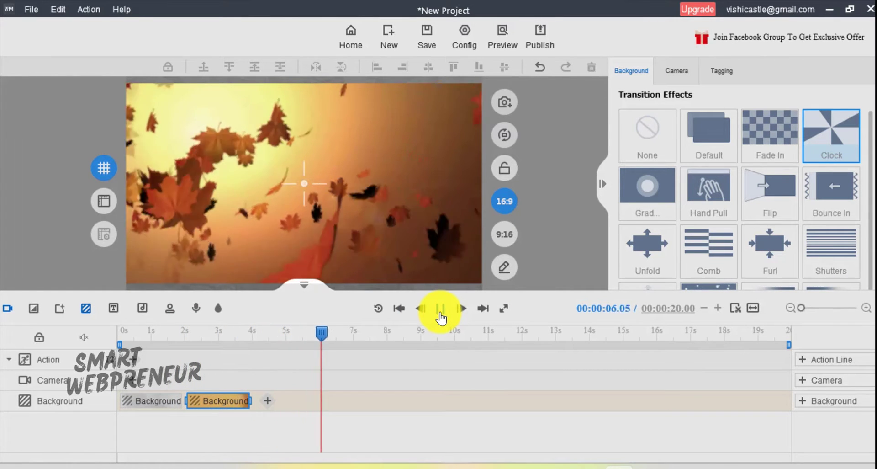
{"action": "left_click", "coordinate": [440, 309]}
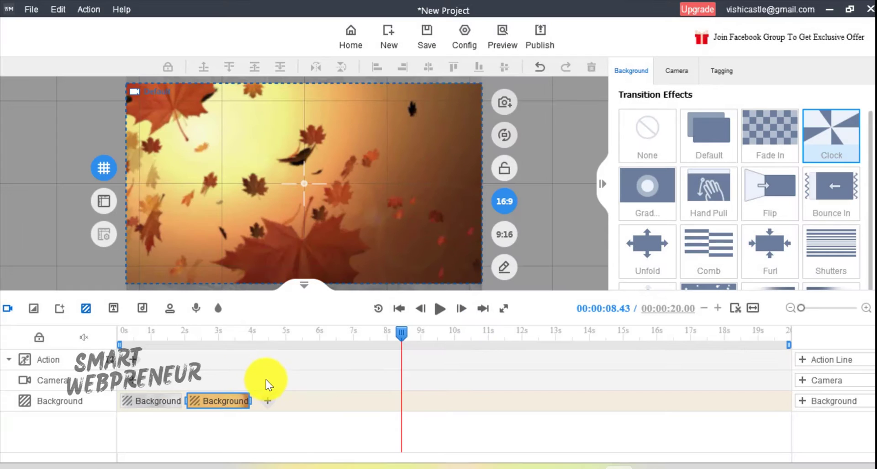
{"action": "right_click", "coordinate": [209, 402]}
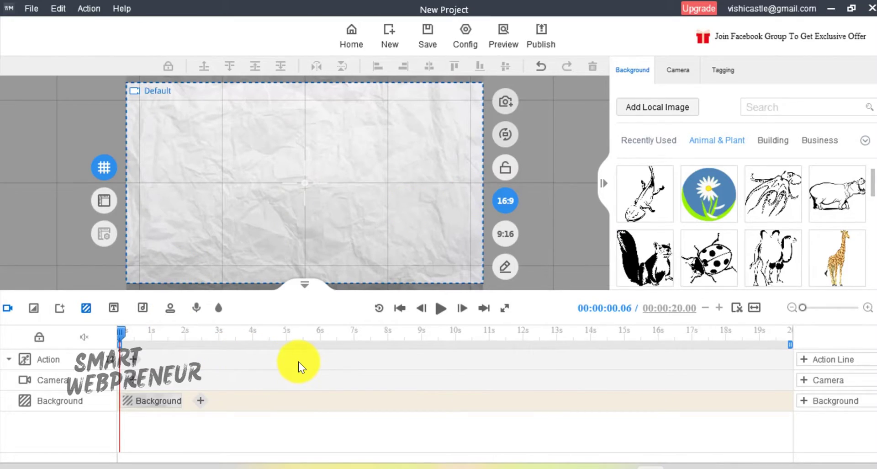
- Add the transcoded 'voice over for demo video' file as a sound track and save the project
{"action": "left_click", "coordinate": [341, 368]}
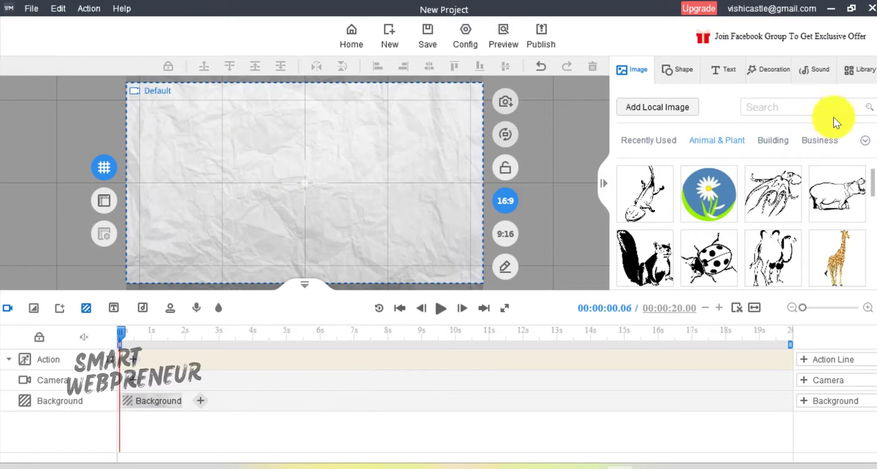
{"action": "left_click", "coordinate": [826, 69]}
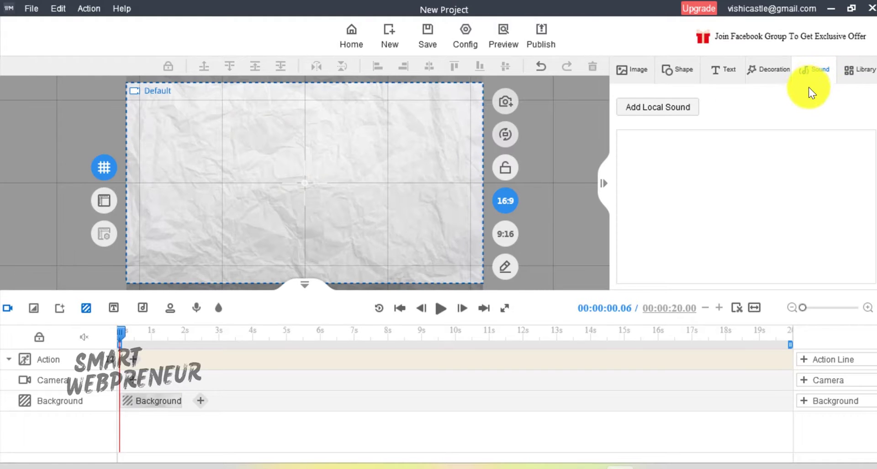
{"action": "left_click", "coordinate": [673, 110]}
{"action": "left_click", "coordinate": [300, 250]}
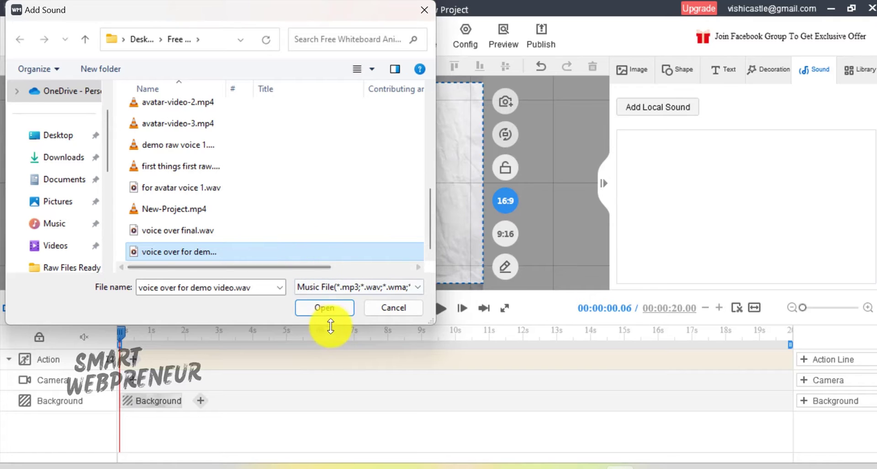
{"action": "left_click", "coordinate": [331, 307]}
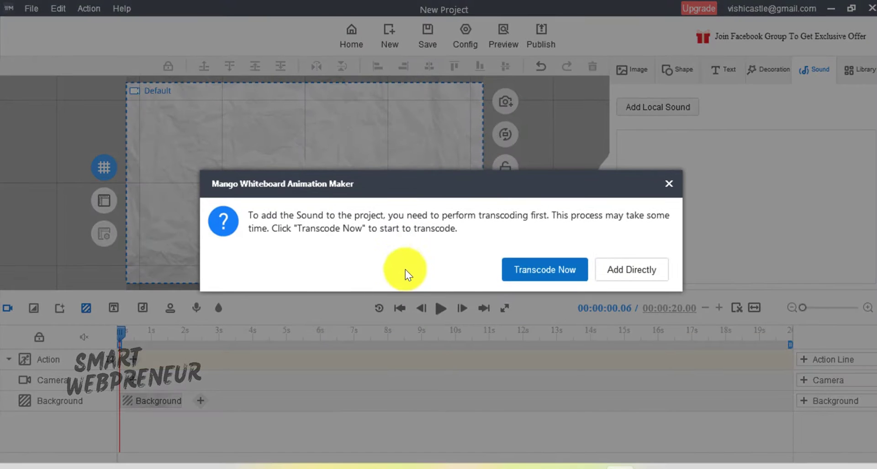
{"action": "left_click", "coordinate": [554, 273]}
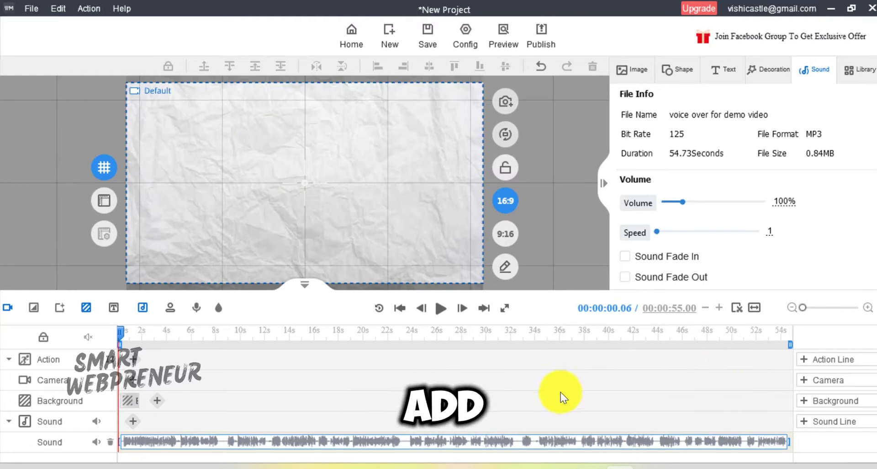
{"action": "key", "text": "ctrl+s"}
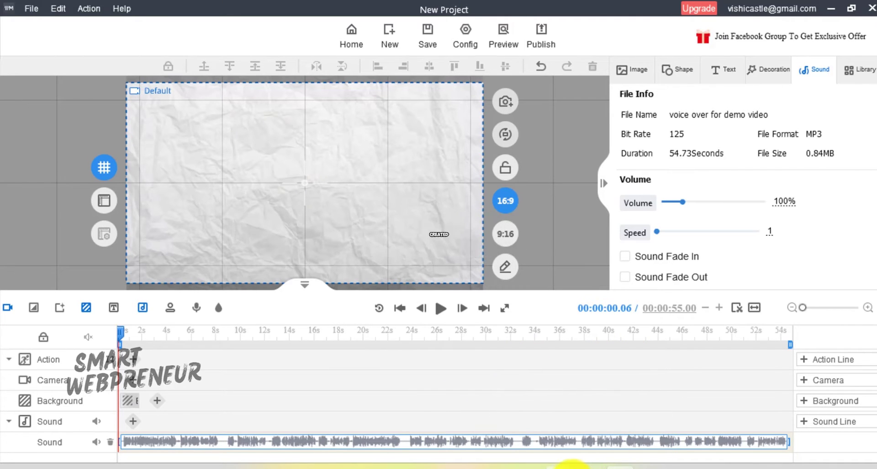
- Select the first paragraph of demo video script.txt in Notepad, then return to the animation editor
{"action": "left_click", "coordinate": [560, 463]}
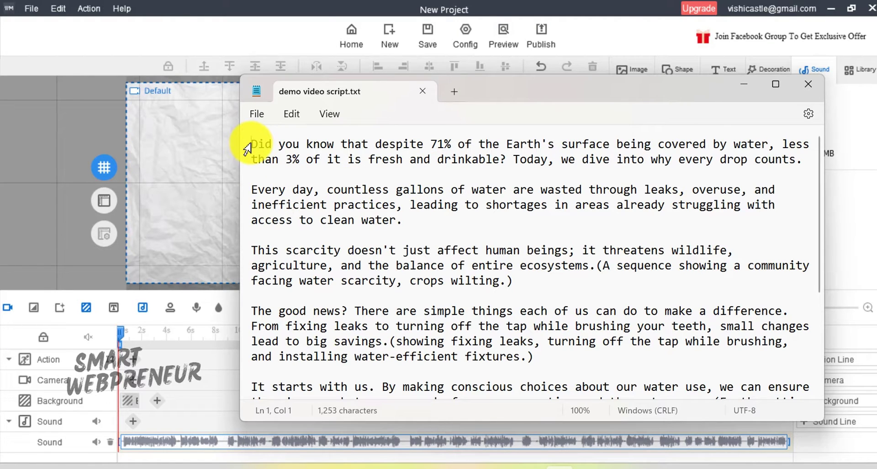
{"action": "left_click_drag", "start_coordinate": [280, 145], "coordinate": [797, 165]}
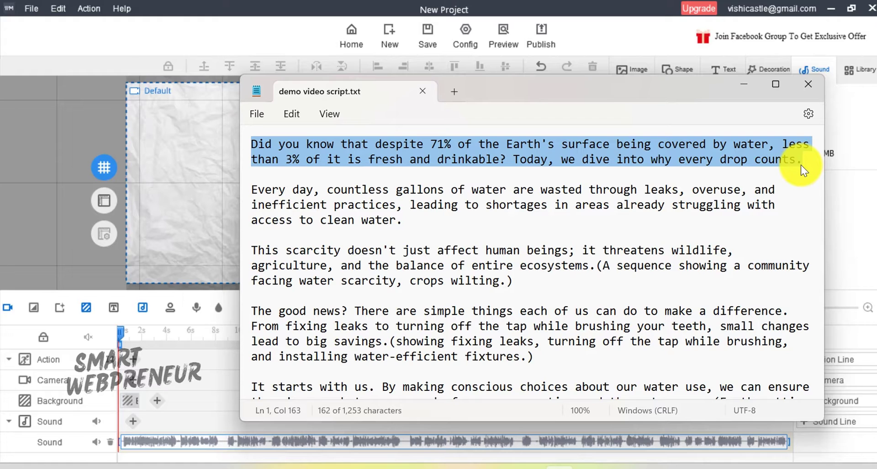
{"action": "left_click", "coordinate": [629, 69]}
- Search the image library for 'earth' and add a large black-and-white globe to the canvas
{"action": "left_click", "coordinate": [630, 70]}
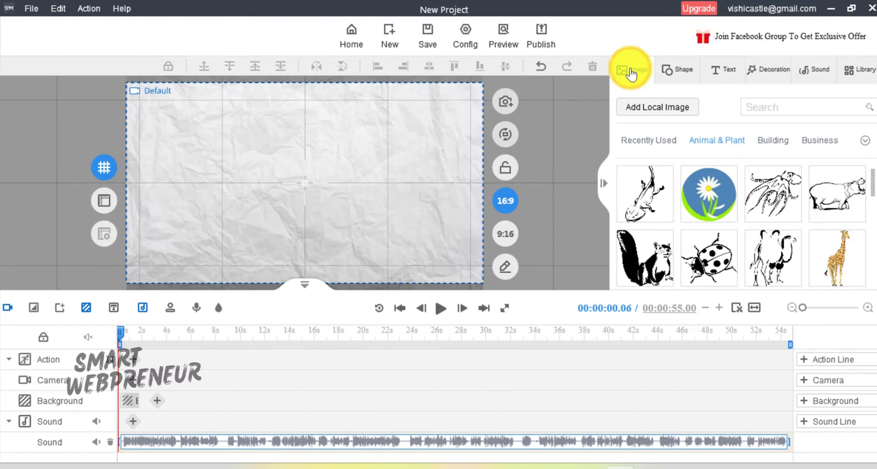
{"action": "left_click", "coordinate": [776, 106]}
{"action": "type", "text": "earth"}
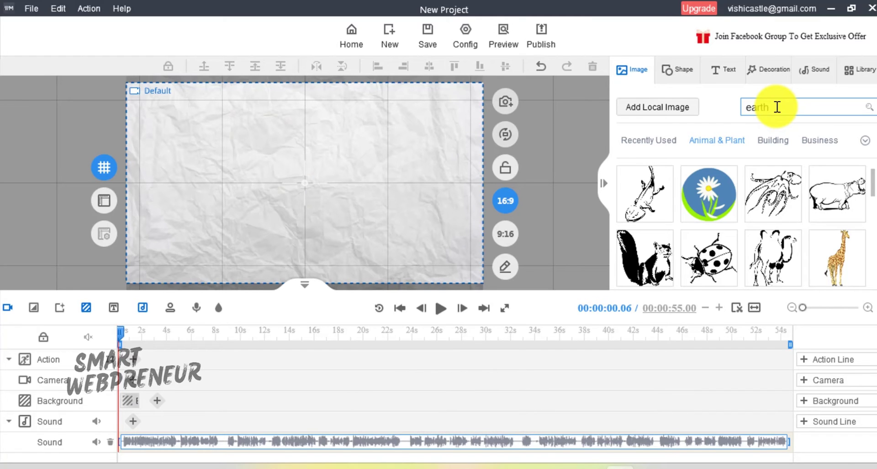
{"action": "key", "text": "Return"}
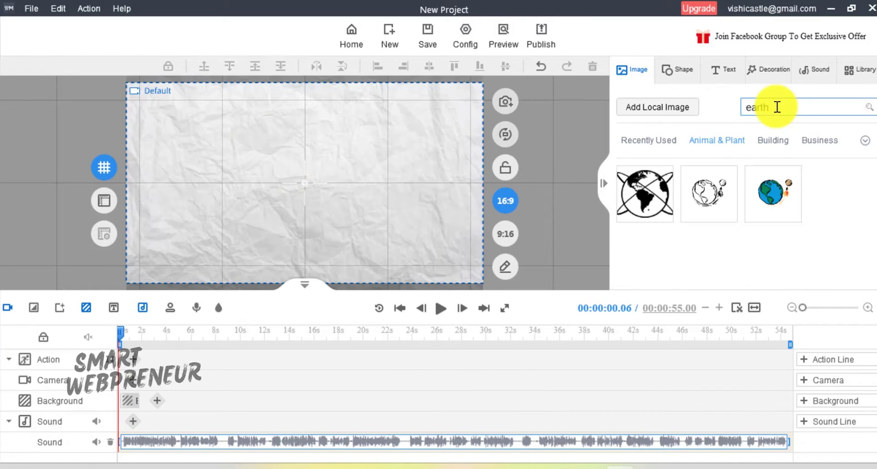
{"action": "left_click", "coordinate": [651, 200]}
{"action": "left_click_drag", "start_coordinate": [251, 146], "coordinate": [194, 111]}
{"action": "left_click_drag", "start_coordinate": [324, 199], "coordinate": [338, 256]}
- Select the globe's entrance animation clip and bring up its entrance effect options
{"action": "left_click", "coordinate": [630, 73]}
{"action": "left_click", "coordinate": [666, 110]}
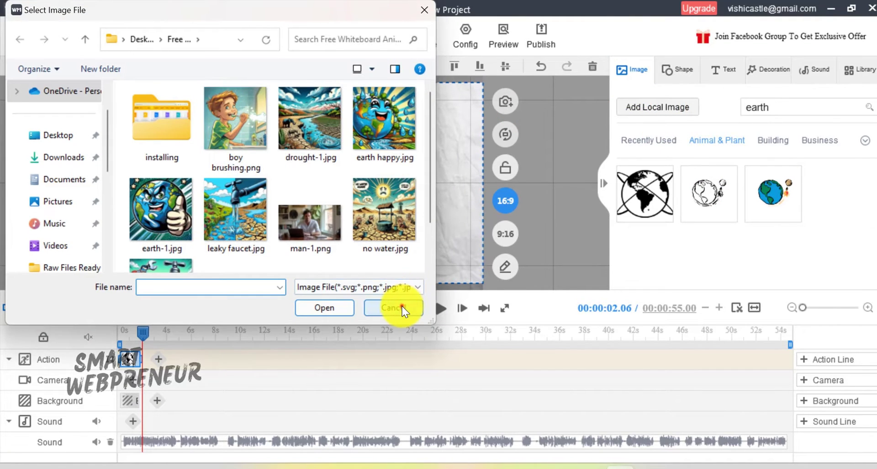
{"action": "left_click", "coordinate": [394, 307]}
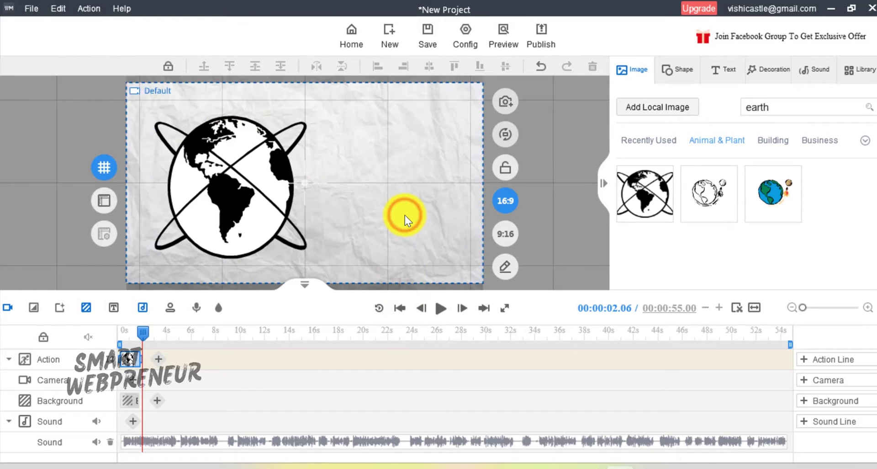
{"action": "left_click", "coordinate": [177, 337]}
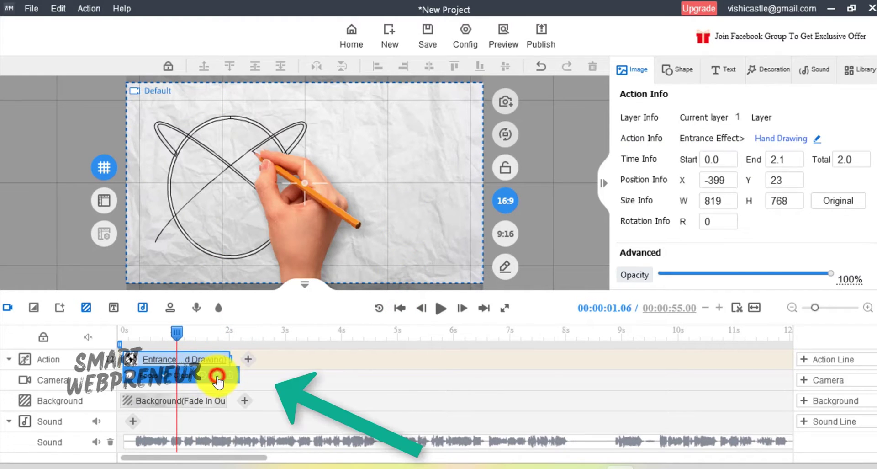
{"action": "left_click", "coordinate": [218, 378]}
- Apply the Click hand effect as the globe's entrance and preview it from the start
{"action": "scroll", "coordinate": [348, 157], "scroll_direction": "down", "scroll_amount": 3}
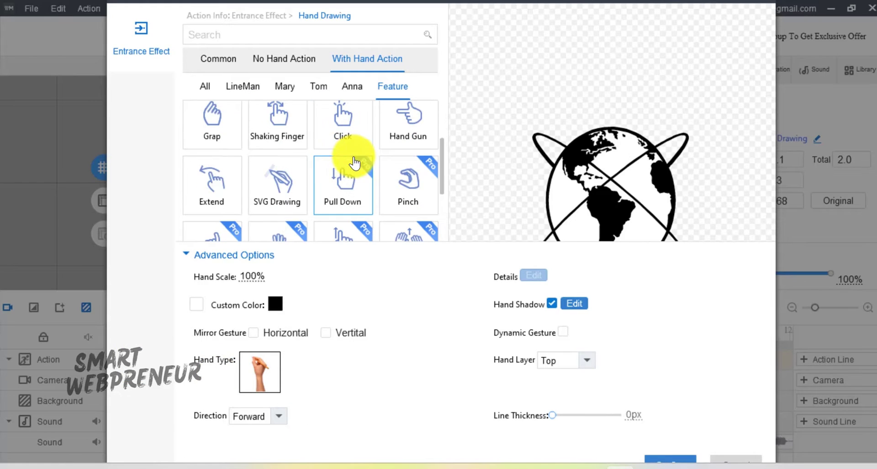
{"action": "left_click", "coordinate": [210, 59]}
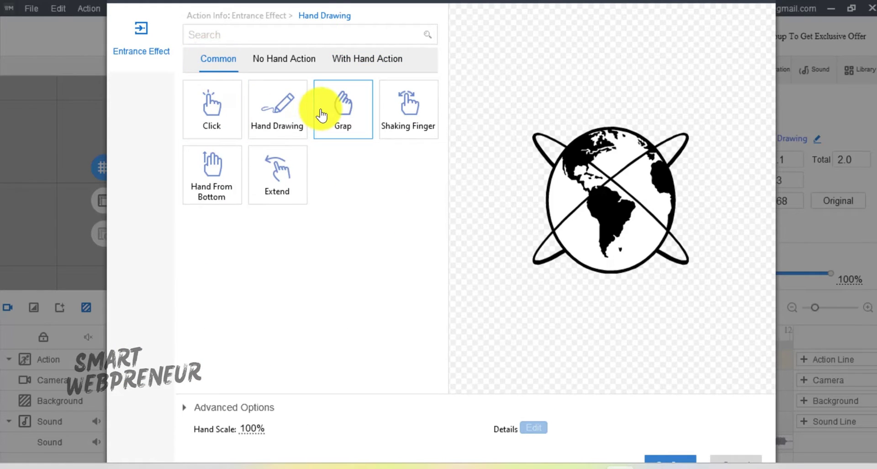
{"action": "left_click", "coordinate": [289, 59]}
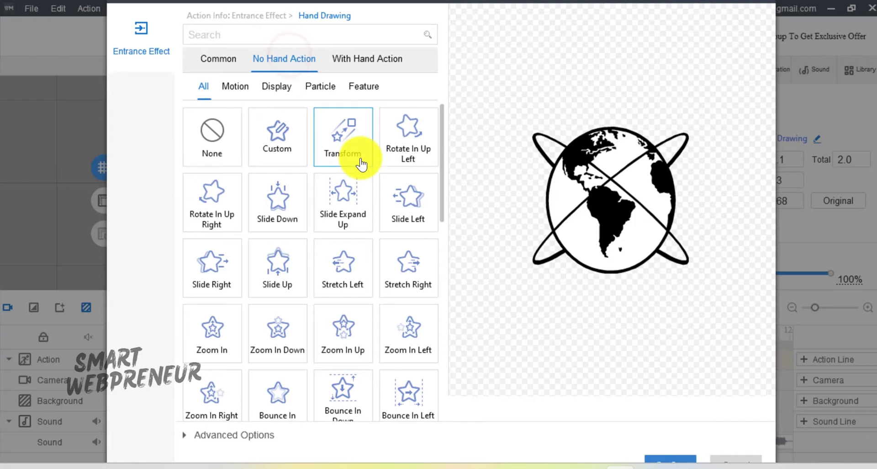
{"action": "scroll", "coordinate": [356, 170], "scroll_direction": "down", "scroll_amount": 2}
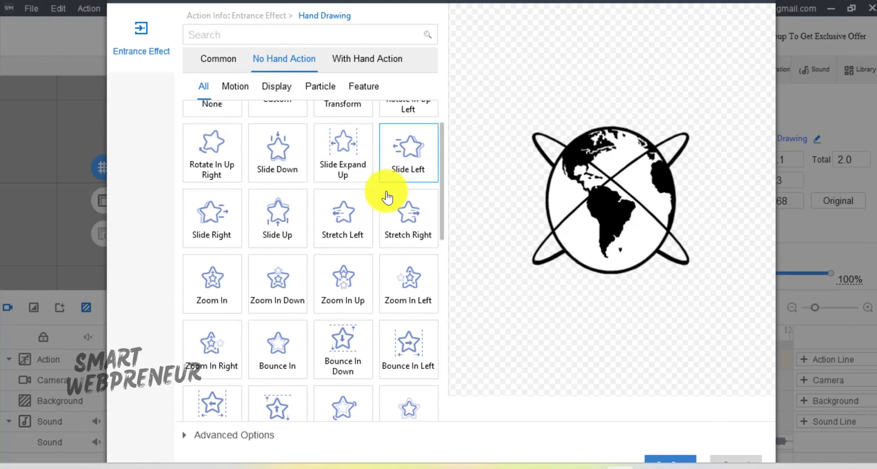
{"action": "left_click", "coordinate": [367, 57]}
{"action": "scroll", "coordinate": [379, 215], "scroll_direction": "down", "scroll_amount": 1}
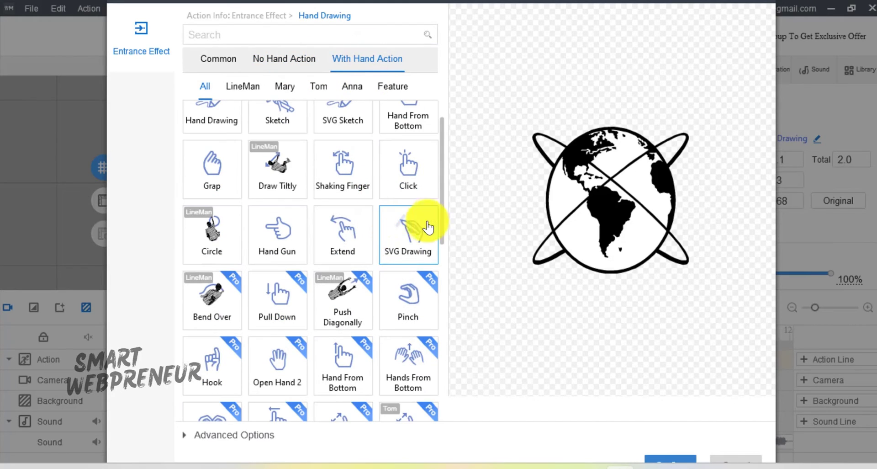
{"action": "left_click_drag", "start_coordinate": [443, 214], "coordinate": [442, 258]}
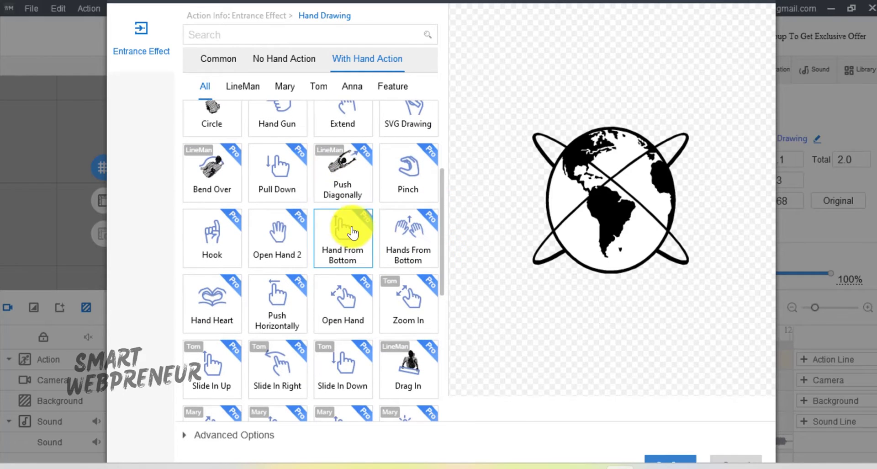
{"action": "left_click", "coordinate": [368, 66]}
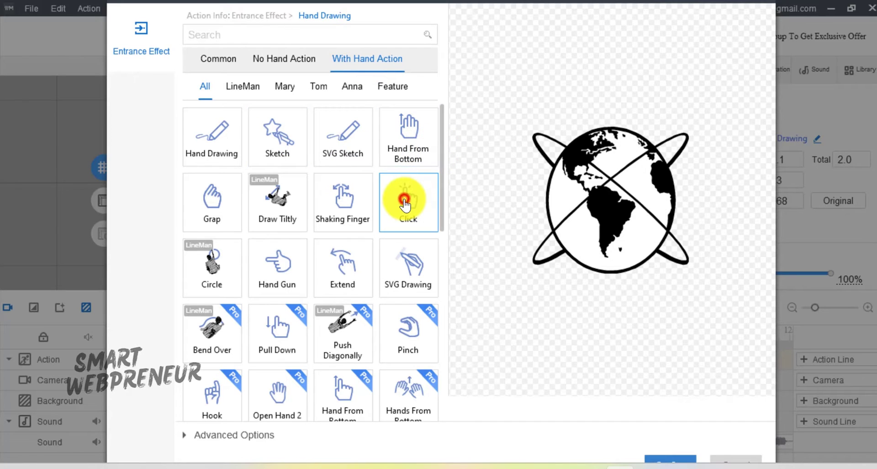
{"action": "double_click", "coordinate": [405, 206]}
{"action": "left_click_drag", "start_coordinate": [228, 330], "coordinate": [105, 336]}
{"action": "left_click", "coordinate": [438, 309]}
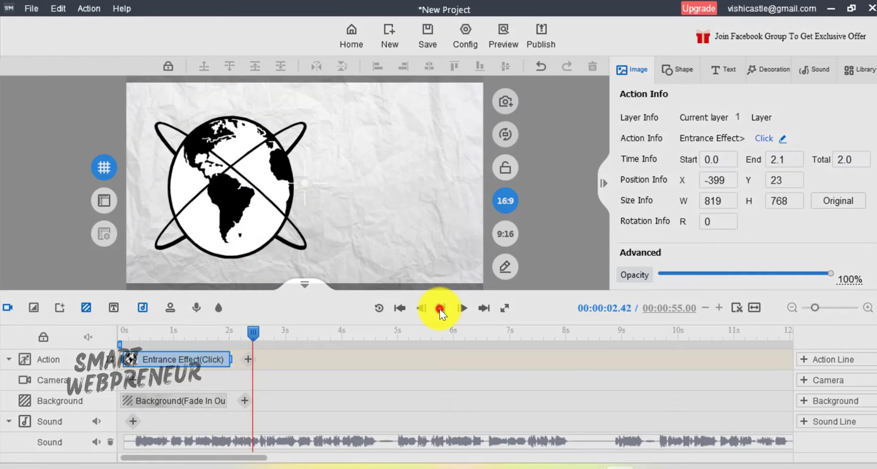
- Add a text box reading '71% OF EARTH' / 'HAS WATER' and place it beside the globe
{"action": "left_click", "coordinate": [439, 309]}
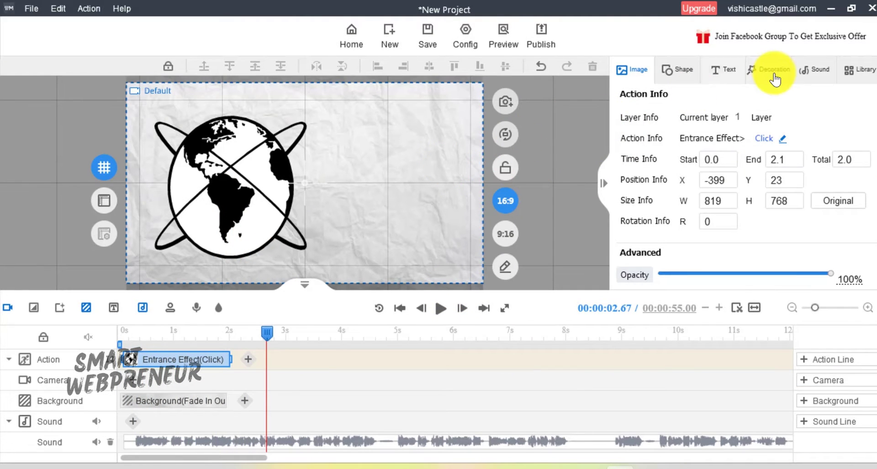
{"action": "left_click", "coordinate": [728, 73]}
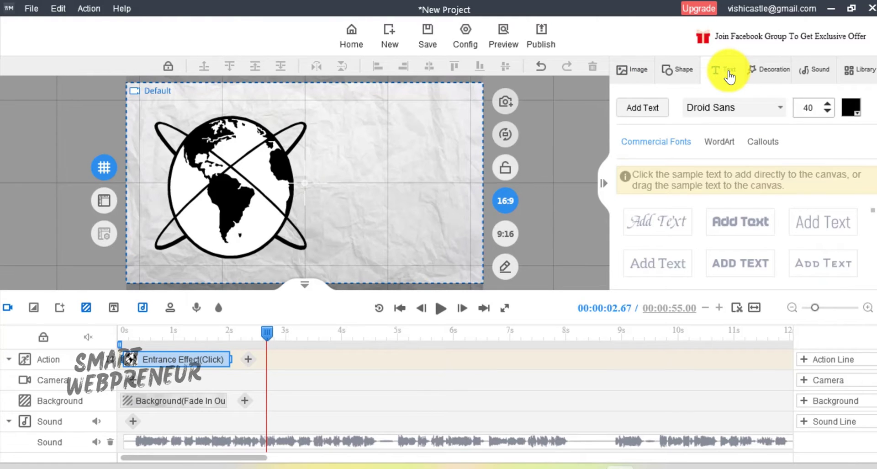
{"action": "left_click", "coordinate": [756, 264]}
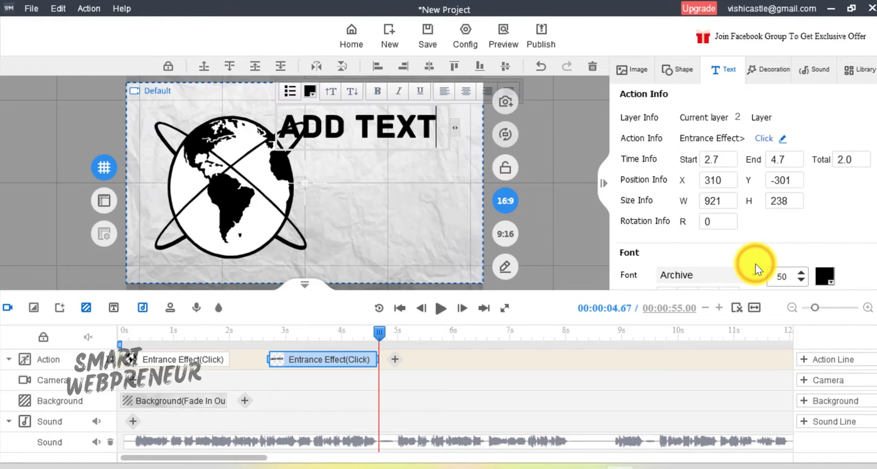
{"action": "left_click", "coordinate": [417, 176]}
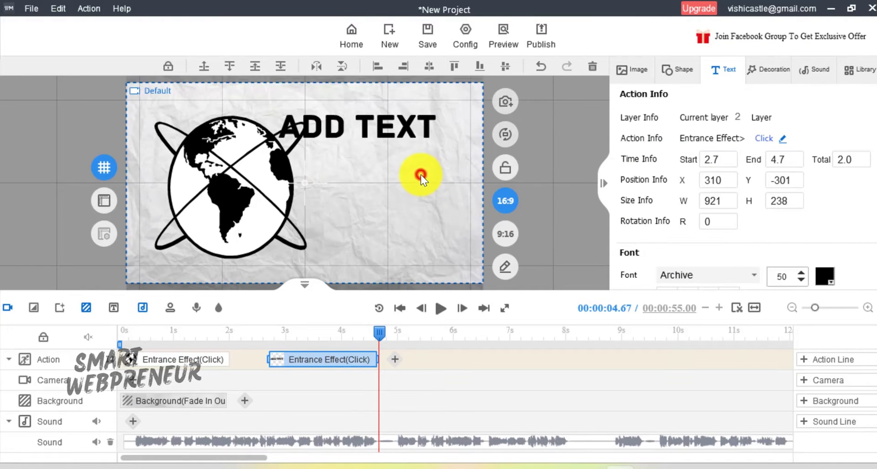
{"action": "left_click", "coordinate": [394, 125]}
{"action": "double_click", "coordinate": [393, 124]}
{"action": "type", "text": "71%"}
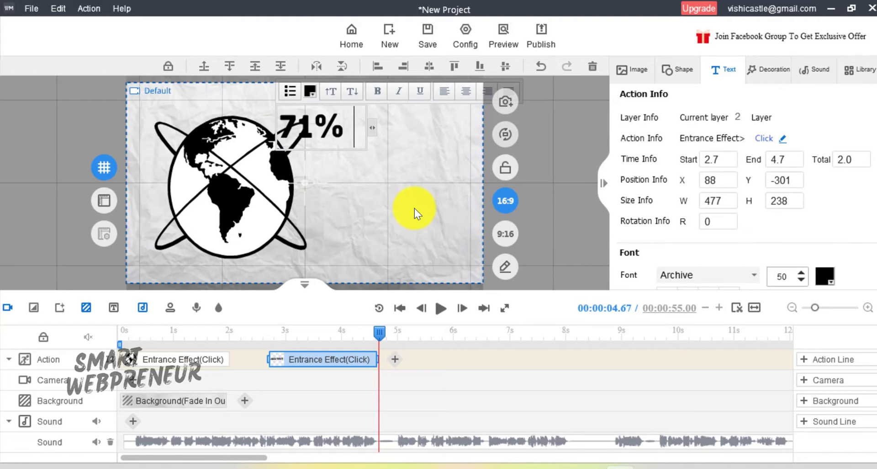
{"action": "type", "text": " OF EARTH"}
{"action": "key", "text": "Return"}
{"action": "type", "text": "HAS WATER"}
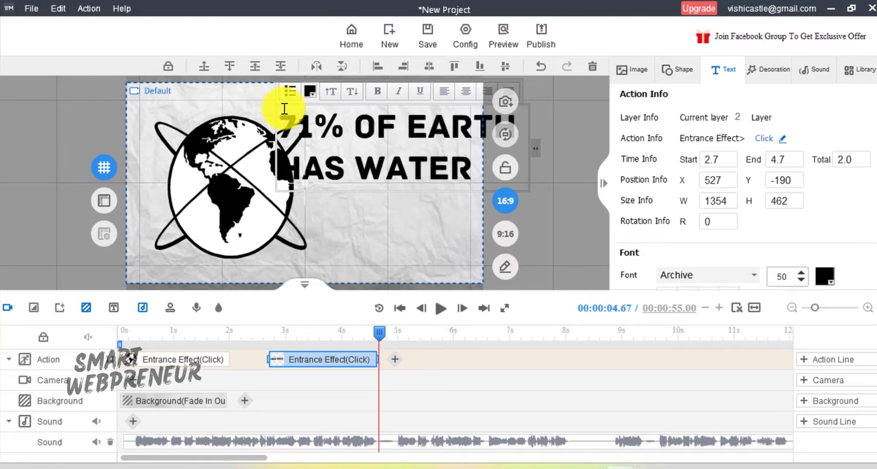
{"action": "left_click_drag", "start_coordinate": [385, 152], "coordinate": [376, 188]}
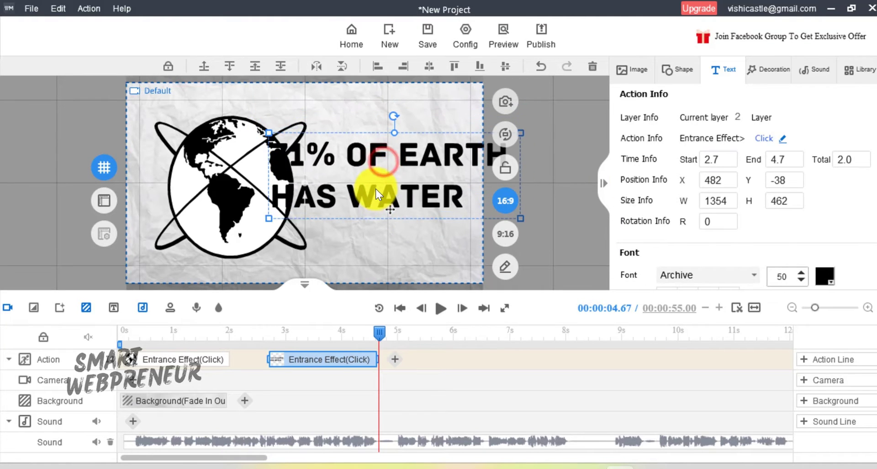
- Keep the camera ratio at 16:9, then briefly try a text shadow and switch it off
{"action": "left_click", "coordinate": [494, 206]}
{"action": "scroll", "coordinate": [765, 164], "scroll_direction": "down", "scroll_amount": 2}
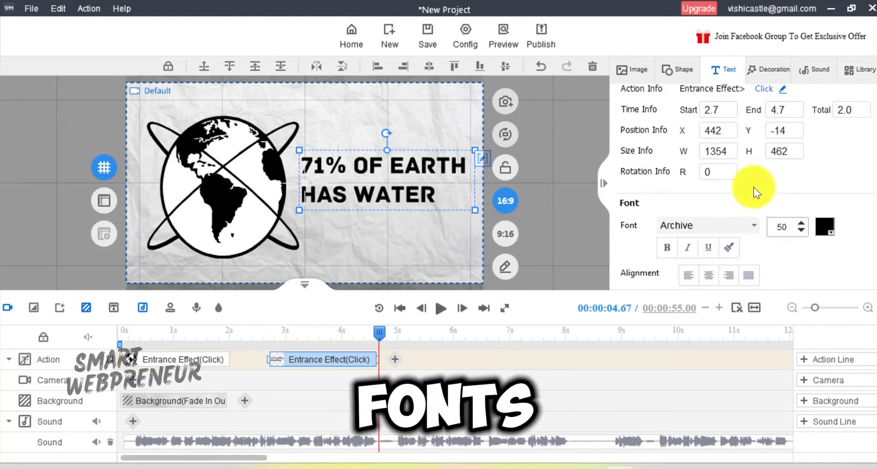
{"action": "scroll", "coordinate": [749, 198], "scroll_direction": "down", "scroll_amount": 4}
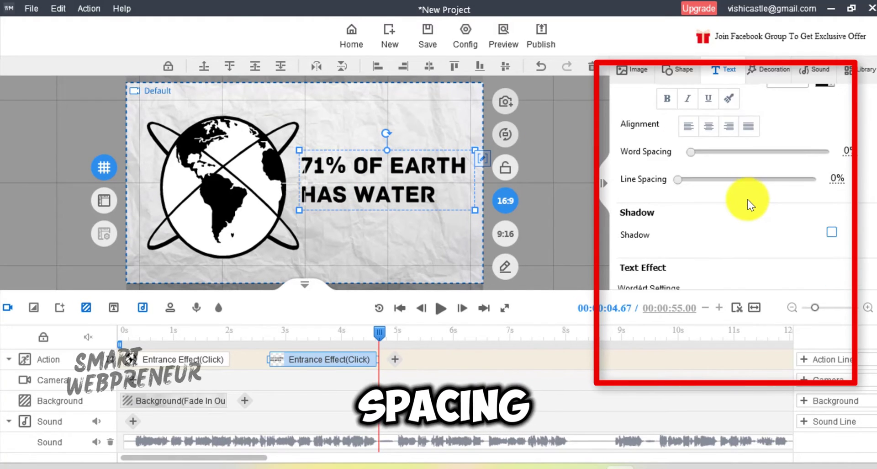
{"action": "scroll", "coordinate": [748, 199], "scroll_direction": "down", "scroll_amount": 2}
{"action": "scroll", "coordinate": [813, 137], "scroll_direction": "down", "scroll_amount": 2}
{"action": "left_click", "coordinate": [832, 91]}
{"action": "left_click", "coordinate": [832, 92]}
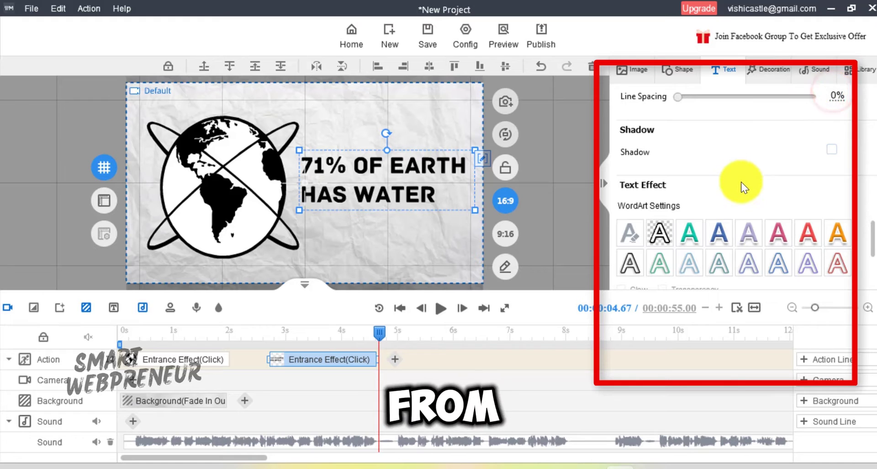
- Give the heading an outlined WordArt style in navy and select its entrance clip around 3.1 s
{"action": "scroll", "coordinate": [741, 182], "scroll_direction": "down", "scroll_amount": 1}
{"action": "scroll", "coordinate": [703, 213], "scroll_direction": "down", "scroll_amount": 1}
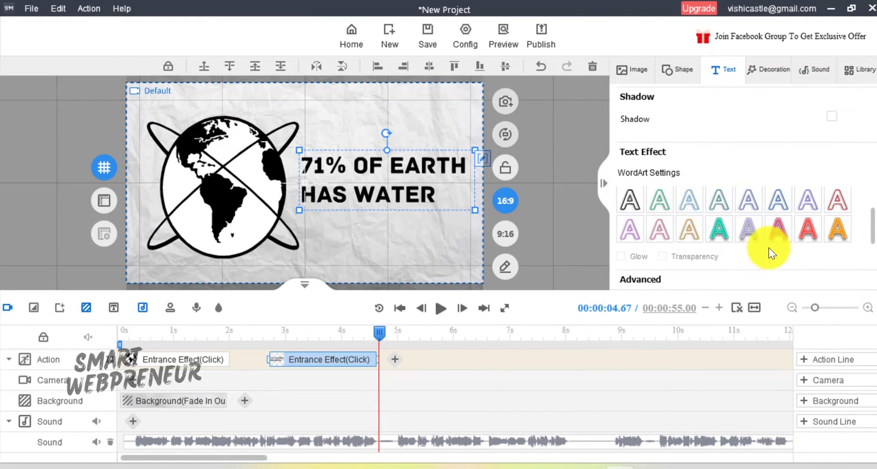
{"action": "left_click", "coordinate": [807, 236]}
{"action": "left_click", "coordinate": [824, 275]}
{"action": "left_click", "coordinate": [779, 151]}
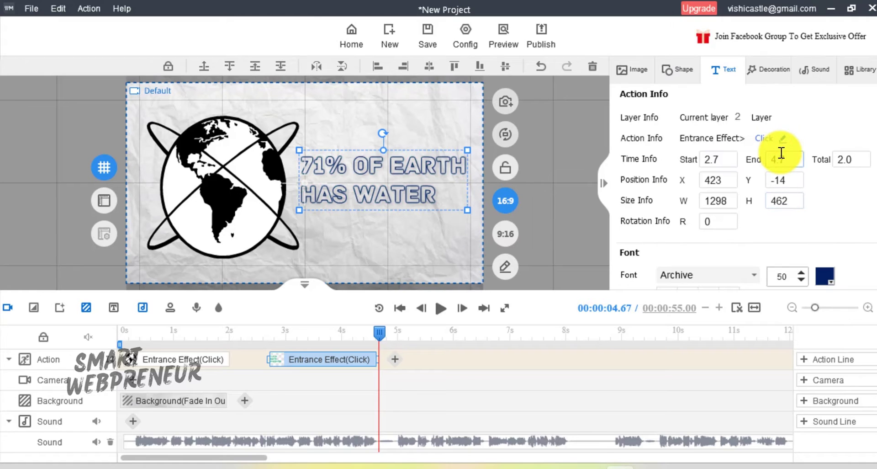
{"action": "left_click", "coordinate": [344, 357]}
{"action": "left_click_drag", "start_coordinate": [377, 333], "coordinate": [301, 325]}
- Change the heading's entrance effect from finger click to Hand Writting
{"action": "mouse_move", "coordinate": [329, 370]}
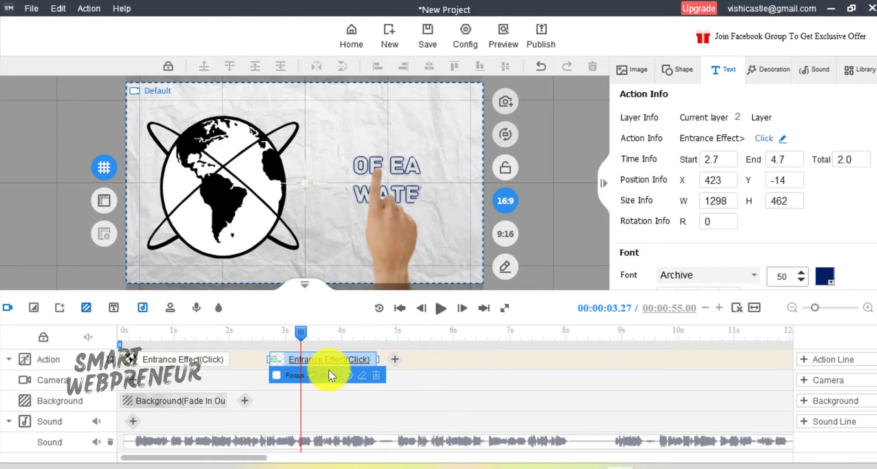
{"action": "left_click", "coordinate": [362, 376]}
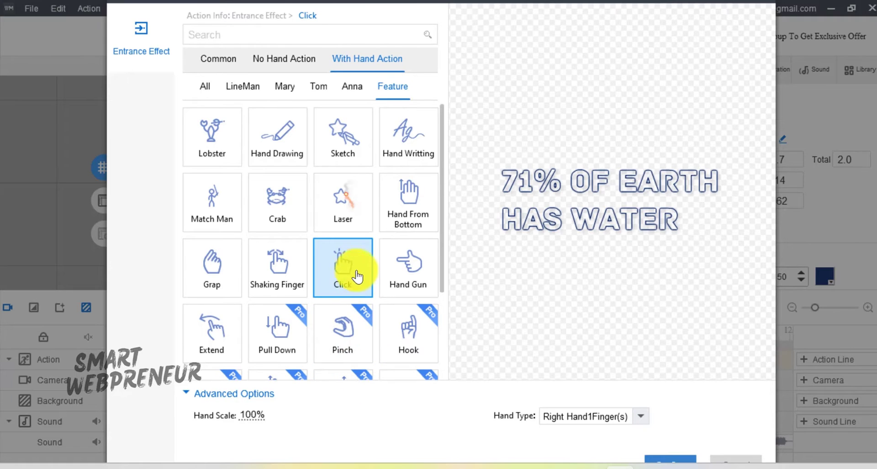
{"action": "left_click", "coordinate": [404, 146]}
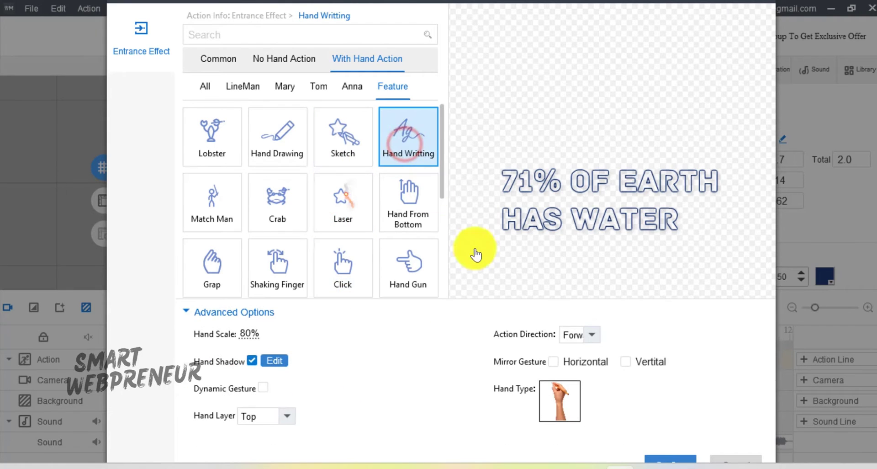
{"action": "left_click", "coordinate": [676, 459]}
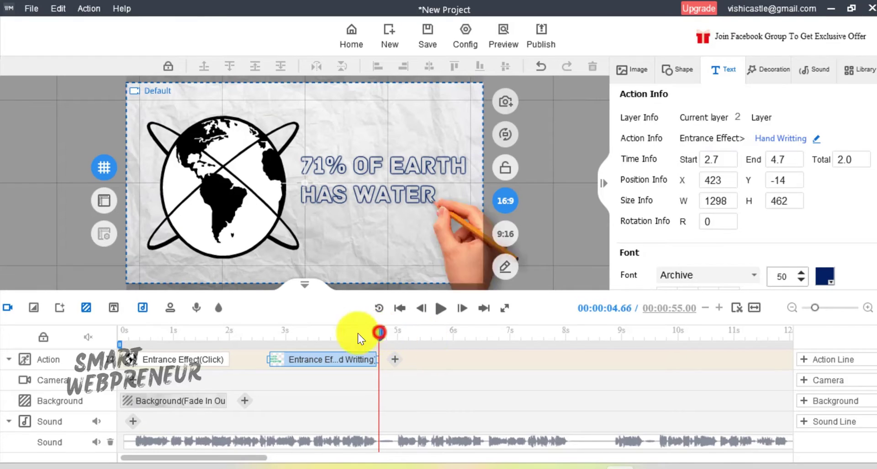
{"action": "left_click_drag", "start_coordinate": [379, 332], "coordinate": [120, 332]}
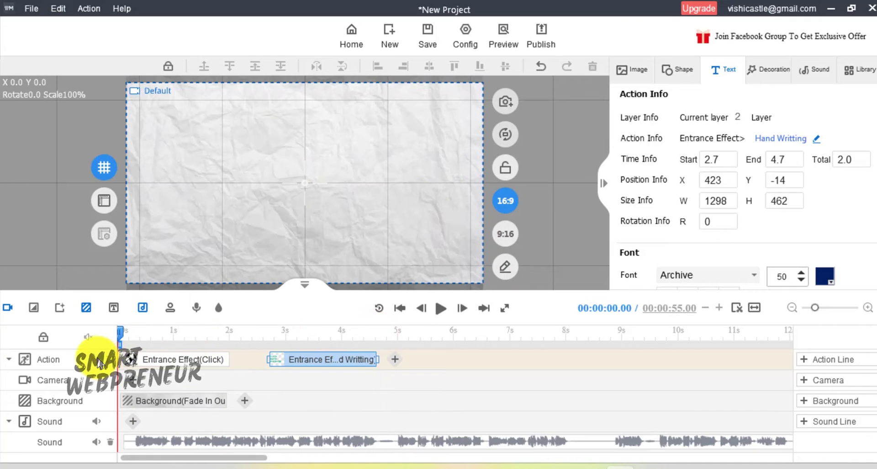
{"action": "left_click", "coordinate": [440, 308]}
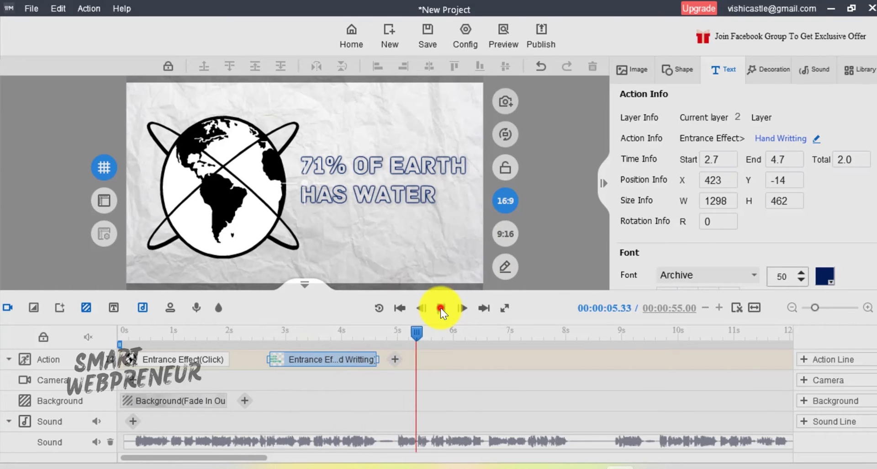
{"action": "left_click", "coordinate": [440, 309]}
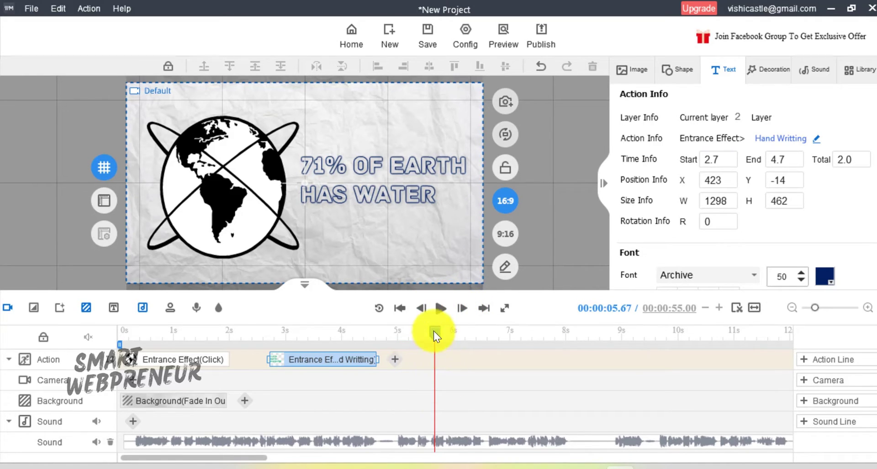
{"action": "left_click_drag", "start_coordinate": [403, 343], "coordinate": [132, 355]}
- Add an Erase exit effect to the Earth image, running from 4.7 to 6.7 s
{"action": "left_click", "coordinate": [133, 360]}
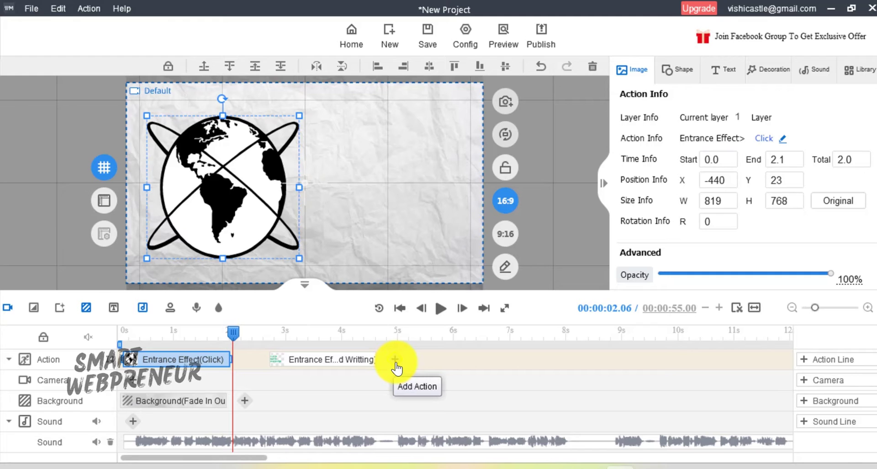
{"action": "left_click", "coordinate": [393, 365]}
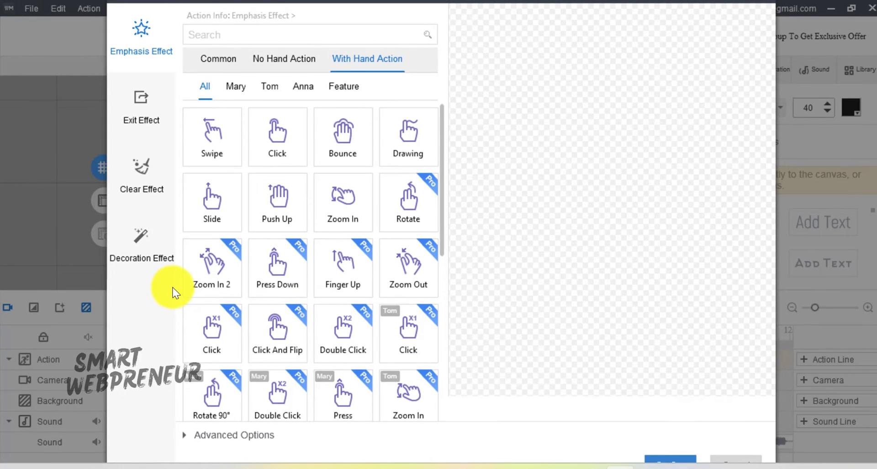
{"action": "left_click", "coordinate": [150, 121]}
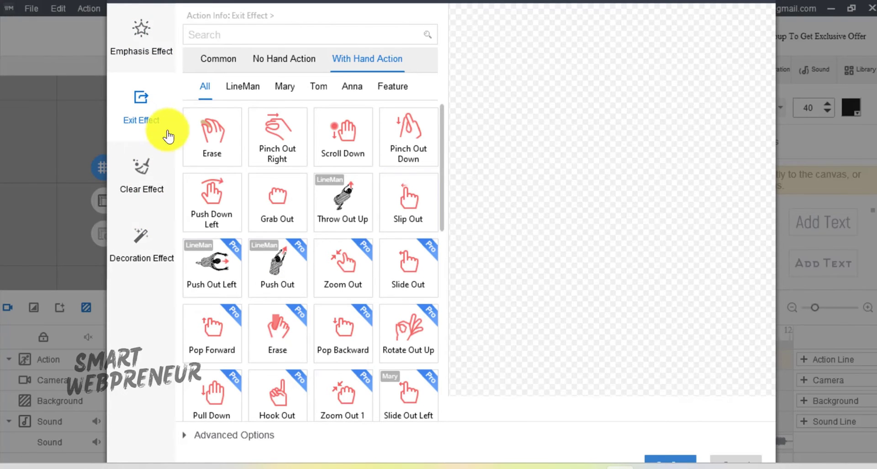
{"action": "left_click", "coordinate": [203, 131]}
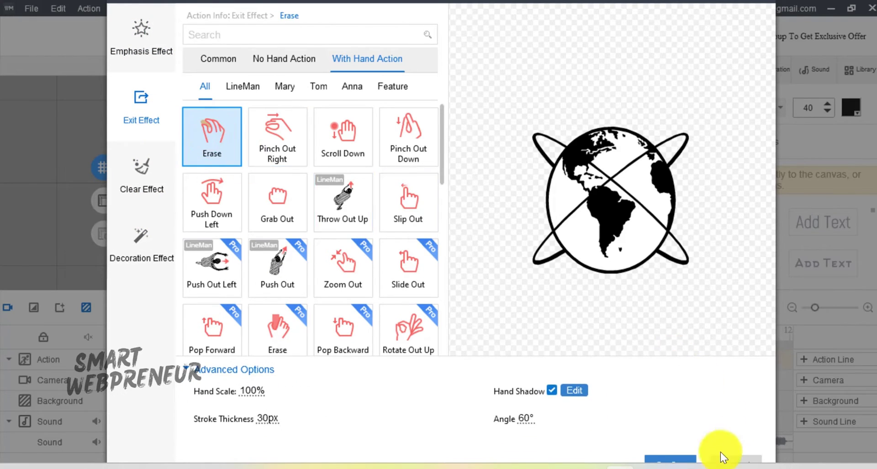
{"action": "left_click", "coordinate": [676, 457]}
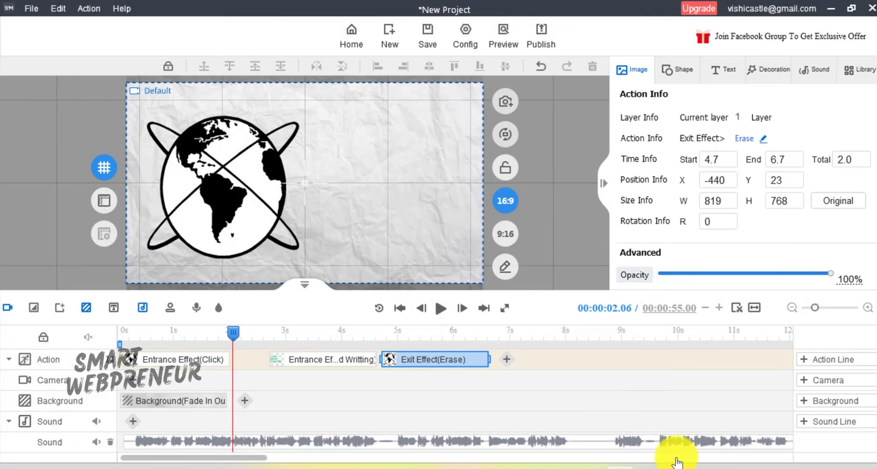
{"action": "left_click", "coordinate": [334, 358]}
- Give the heading a Pinch Out Right exit effect from 6.7 to 8.7 s
{"action": "left_click_drag", "start_coordinate": [232, 338], "coordinate": [338, 335]}
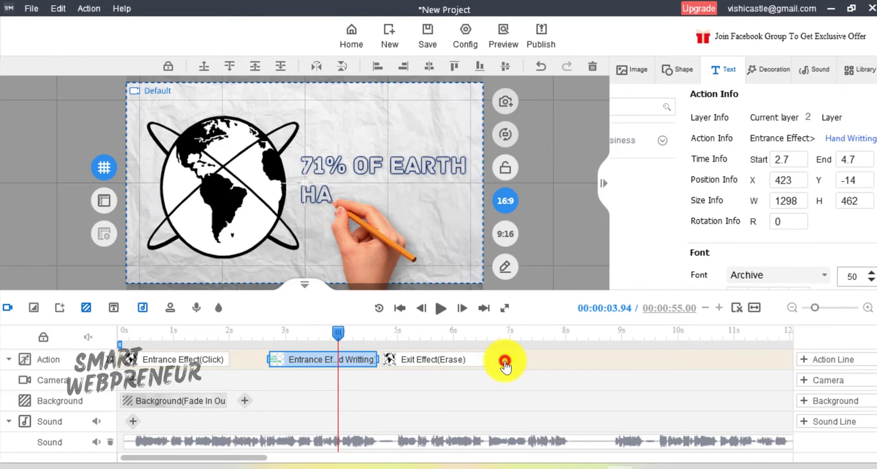
{"action": "left_click", "coordinate": [506, 360]}
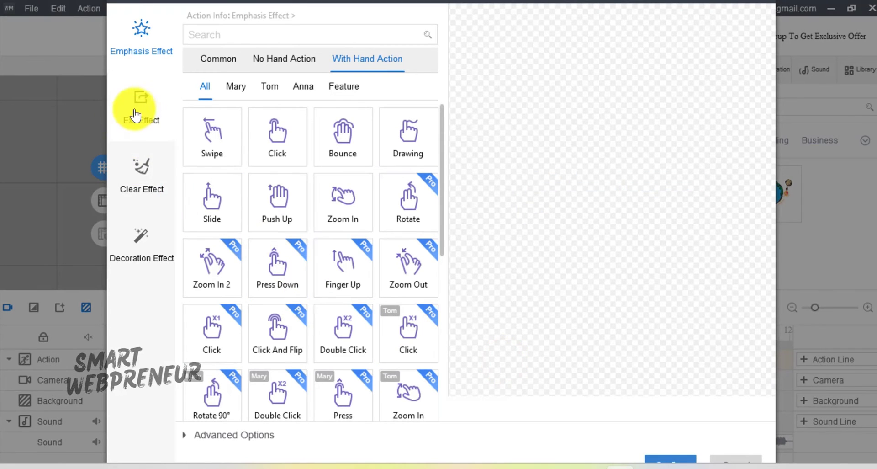
{"action": "left_click", "coordinate": [146, 176]}
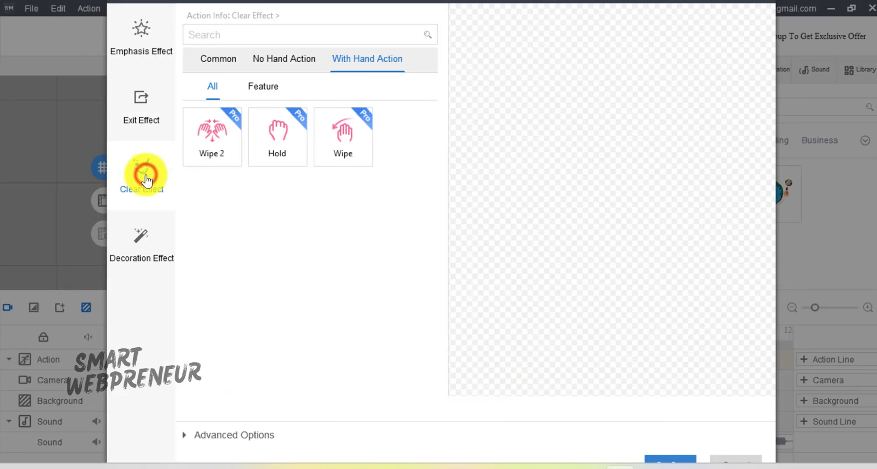
{"action": "left_click", "coordinate": [143, 120]}
{"action": "left_click", "coordinate": [424, 154]}
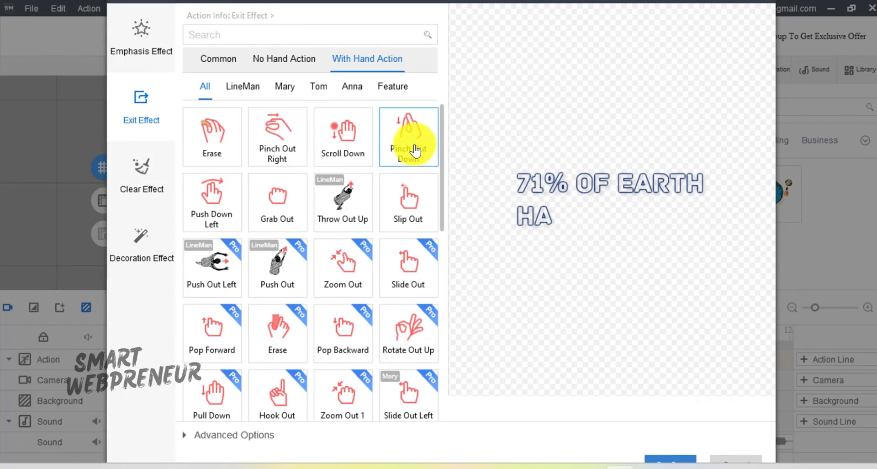
{"action": "left_click", "coordinate": [279, 140]}
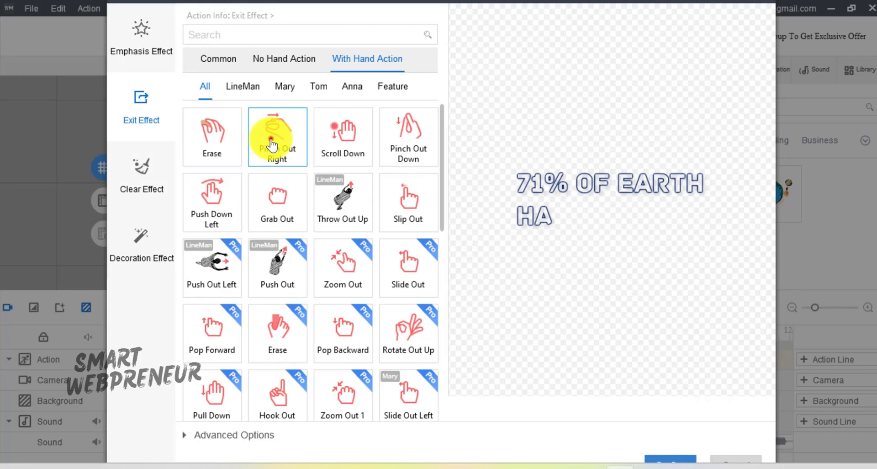
{"action": "left_click", "coordinate": [675, 460]}
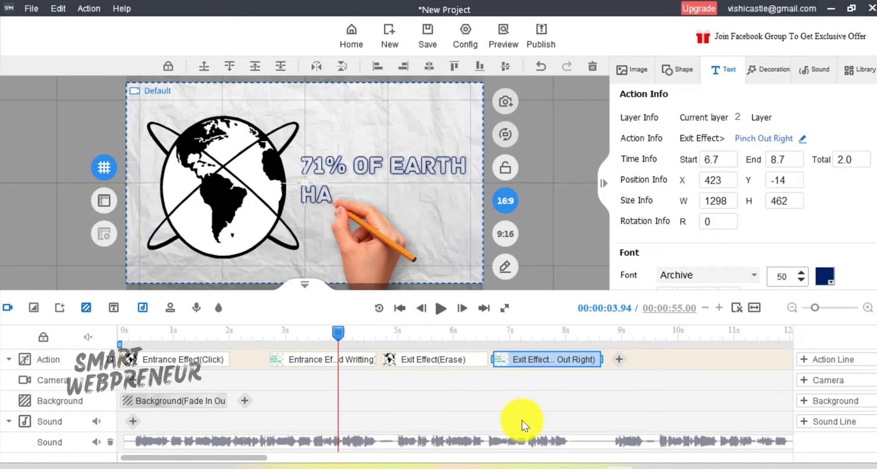
{"action": "left_click_drag", "start_coordinate": [339, 337], "coordinate": [88, 339]}
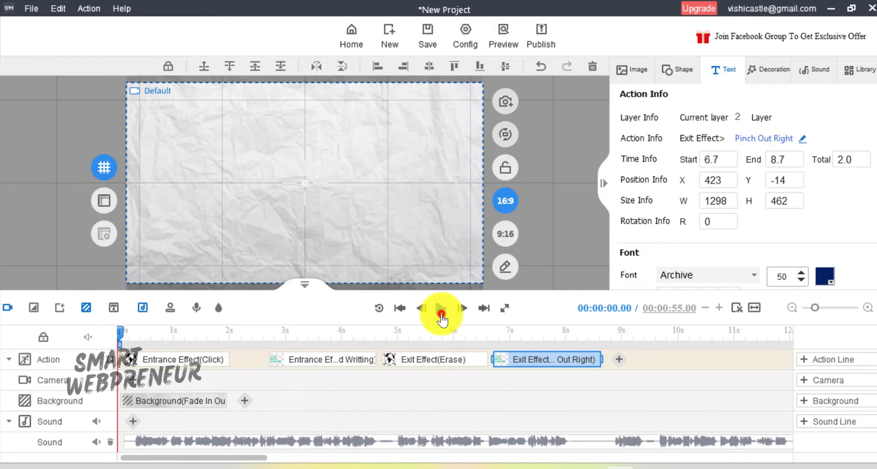
{"action": "left_click", "coordinate": [441, 314]}
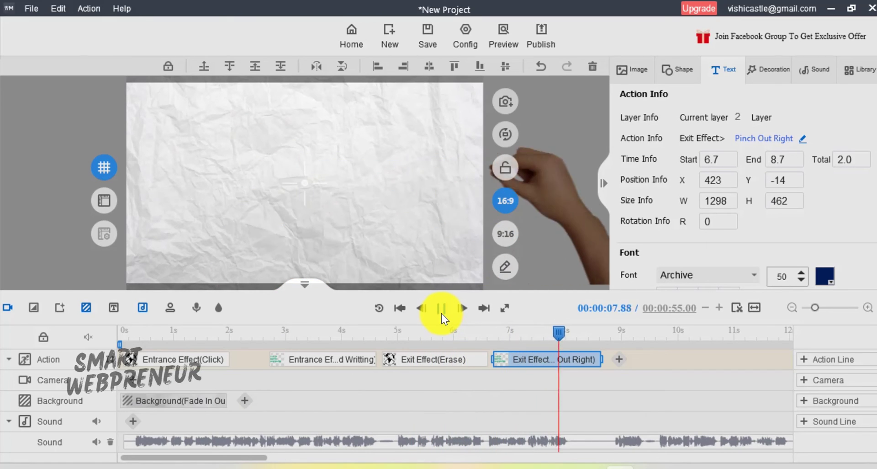
{"action": "left_click", "coordinate": [441, 308]}
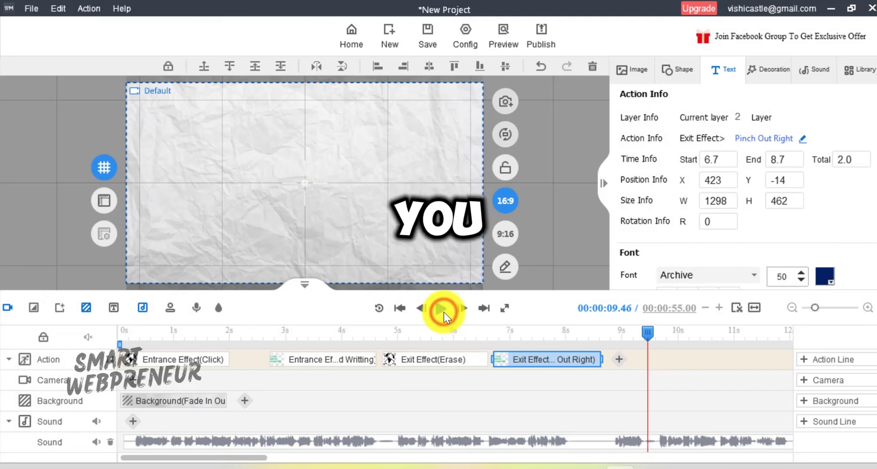
- Place the waving cartoon man on the paper, enlarge and reposition it, and start publishing
{"action": "left_click", "coordinate": [632, 69]}
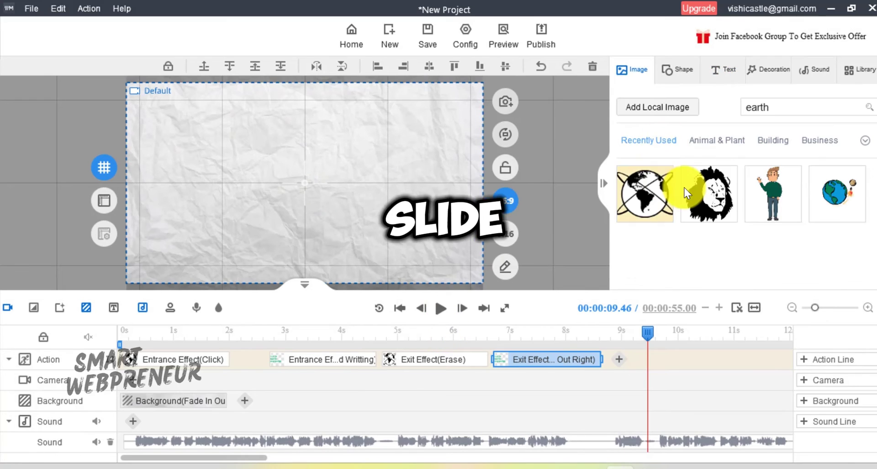
{"action": "left_click_drag", "start_coordinate": [769, 188], "coordinate": [250, 178]}
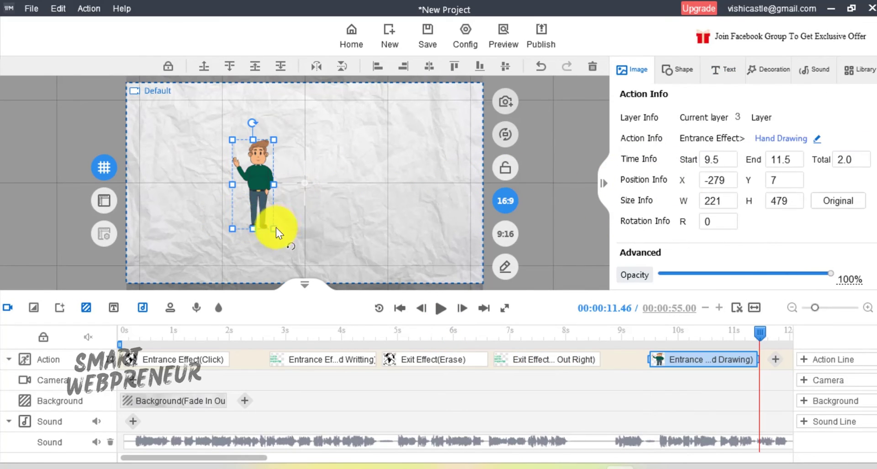
{"action": "left_click_drag", "start_coordinate": [275, 232], "coordinate": [310, 264]}
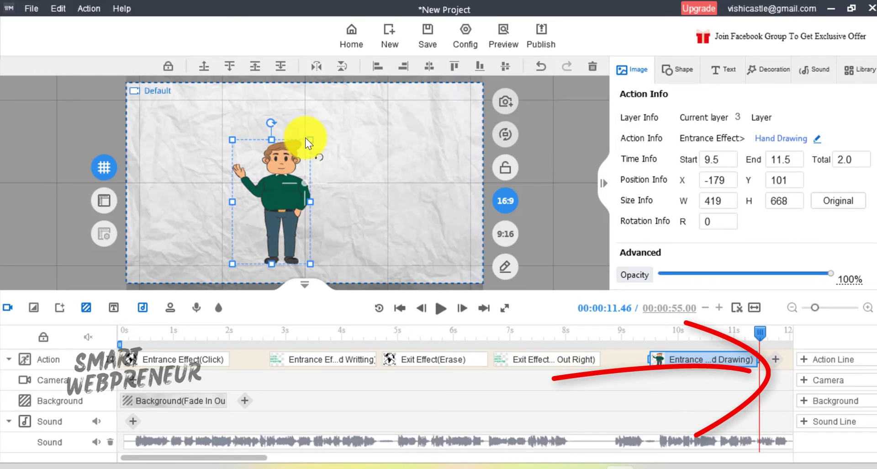
{"action": "left_click_drag", "start_coordinate": [310, 144], "coordinate": [344, 97]}
{"action": "left_click", "coordinate": [398, 130]}
{"action": "mouse_move", "coordinate": [314, 176]}
{"action": "left_mouse_down"}
{"action": "mouse_move", "coordinate": [402, 182]}
{"action": "mouse_move", "coordinate": [329, 180]}
{"action": "left_mouse_up"}
{"action": "left_click", "coordinate": [541, 37]}
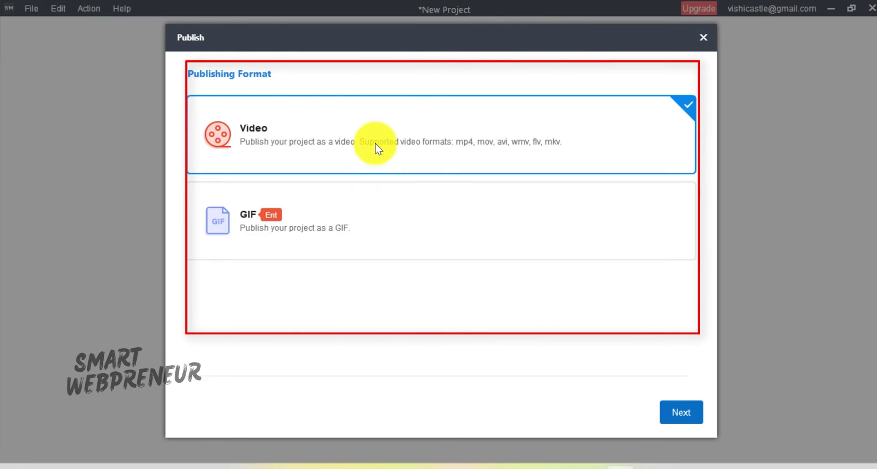
- Choose Video output to reach the .mp4, 576P, 30 fps settings
{"action": "left_click", "coordinate": [682, 413]}
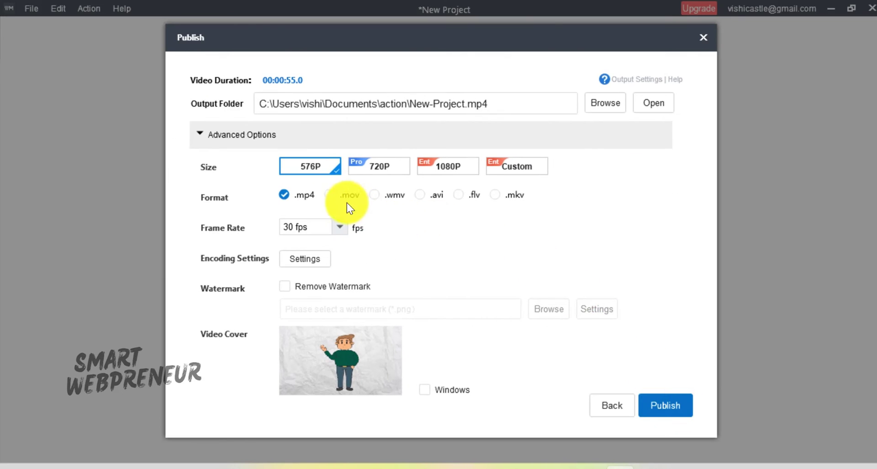